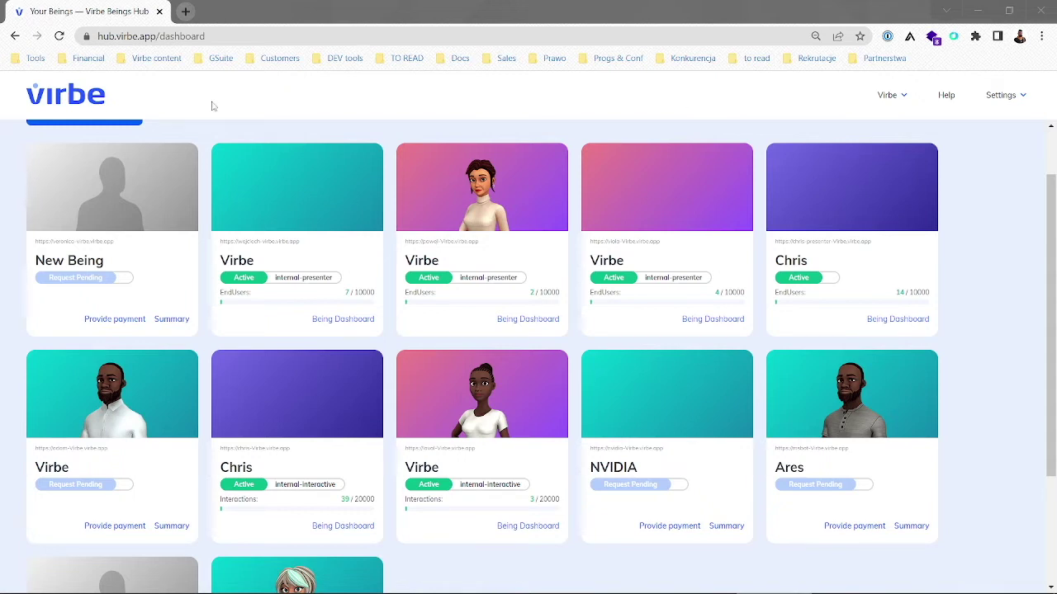
Step: Open the first Virbe being's Overview dashboard in a new tab from its Being Dashboard link
{"action": "scroll", "coordinate": [974, 347], "scroll_direction": "up", "scroll_amount": 1}
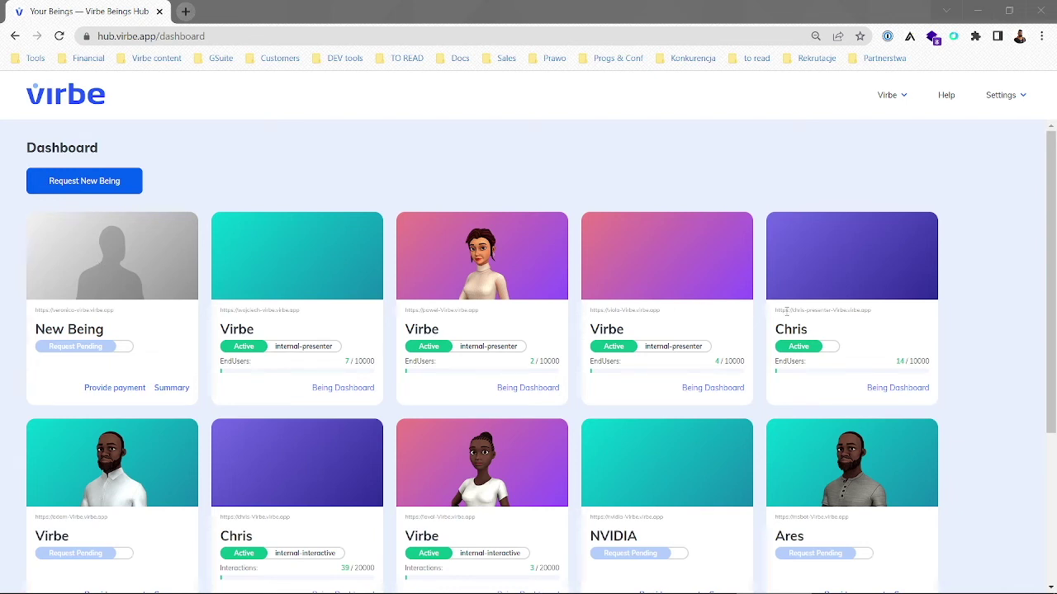
{"action": "scroll", "coordinate": [797, 321], "scroll_direction": "down", "scroll_amount": 2}
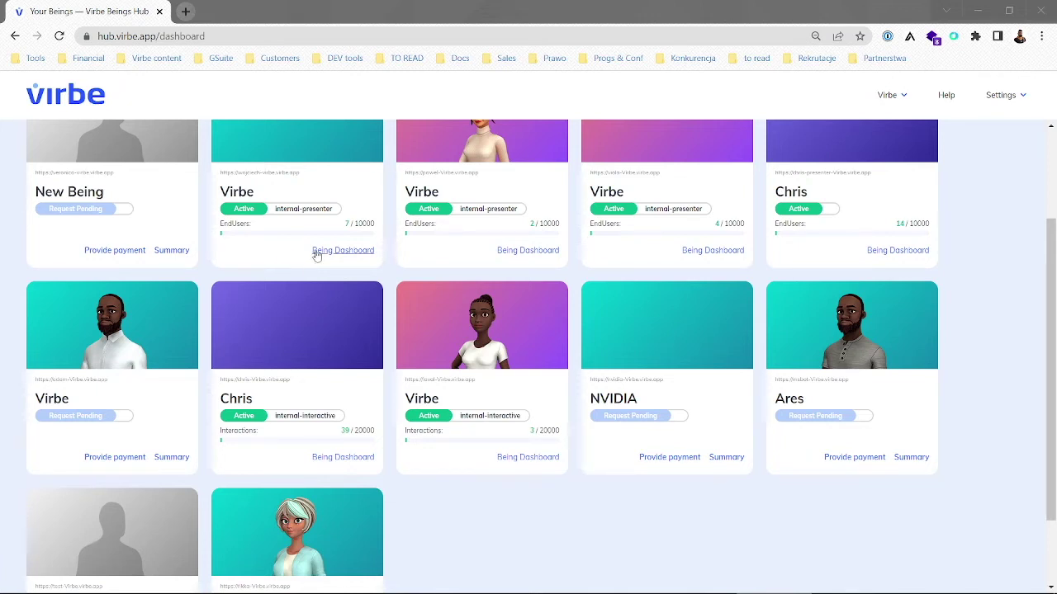
{"action": "scroll", "coordinate": [330, 253], "scroll_direction": "up", "scroll_amount": 1}
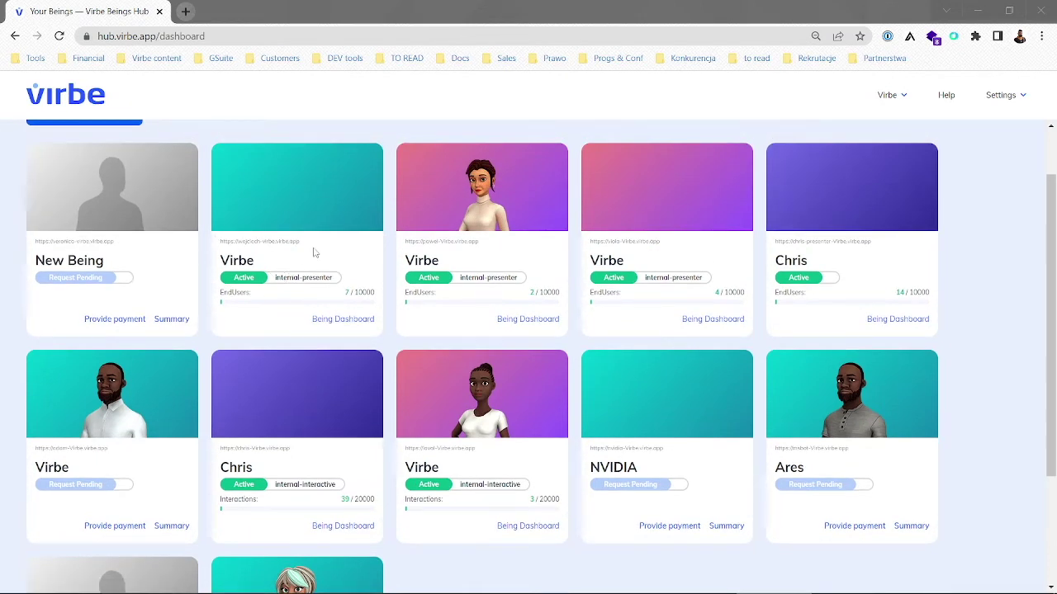
{"action": "left_click", "coordinate": [336, 319]}
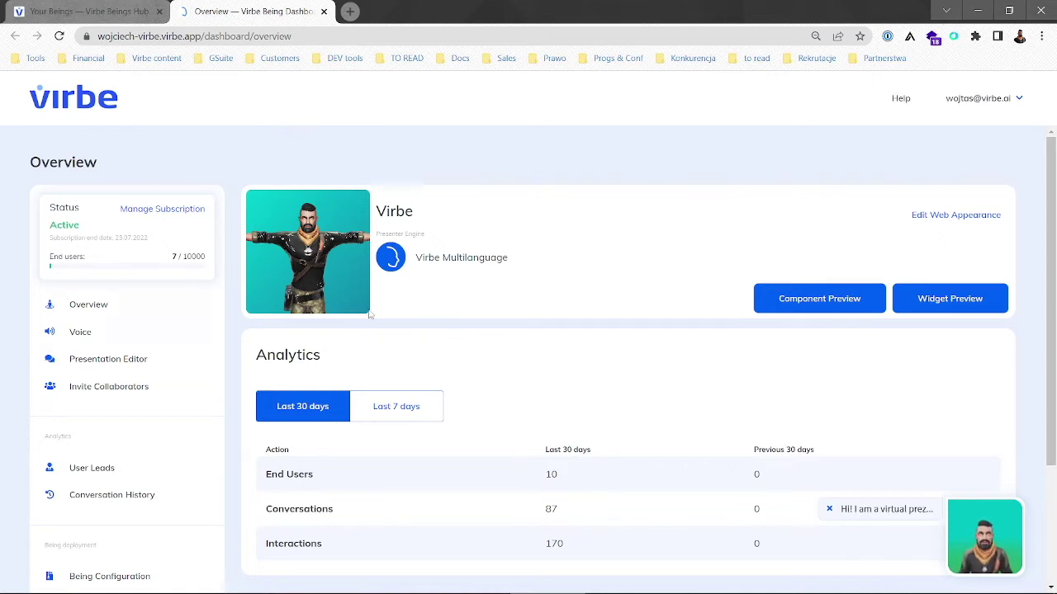
Step: In the web appearance settings, set the avatar model type to RPM and select its GLB link
{"action": "left_click", "coordinate": [930, 220]}
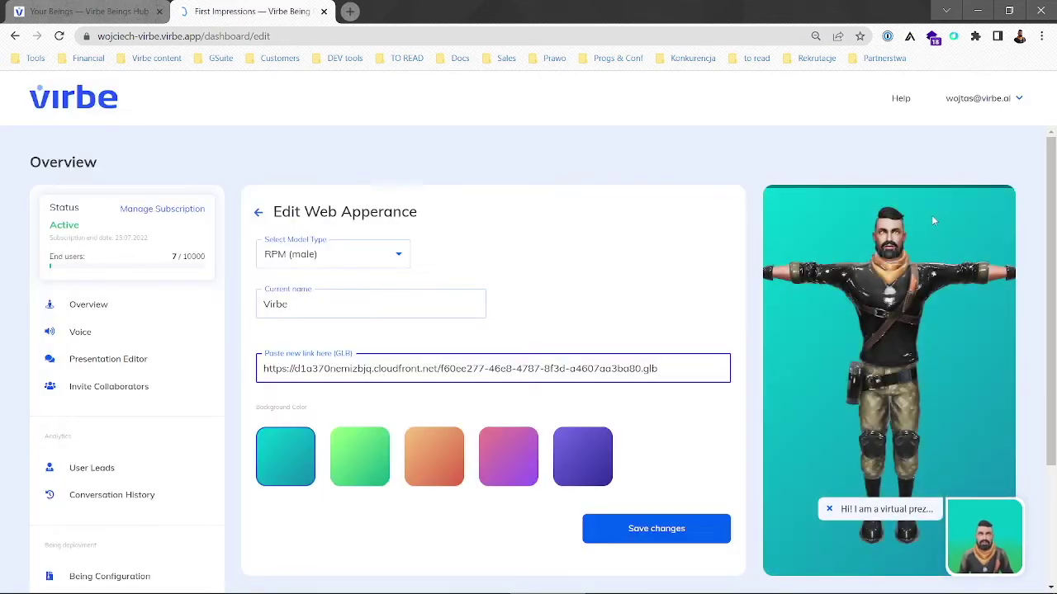
{"action": "scroll", "coordinate": [622, 212], "scroll_direction": "down", "scroll_amount": 1}
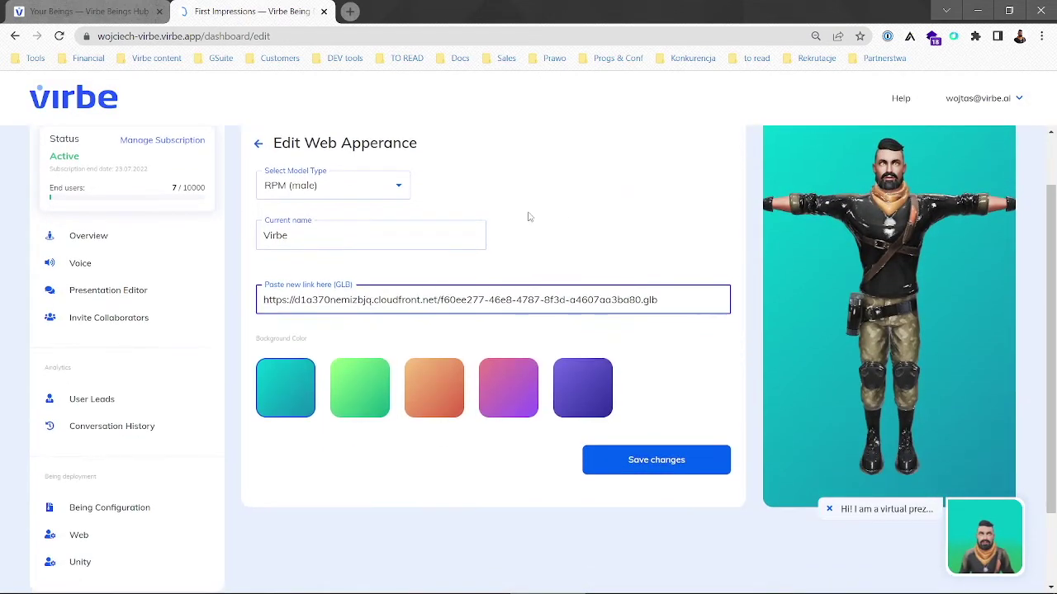
{"action": "scroll", "coordinate": [529, 216], "scroll_direction": "up", "scroll_amount": 1}
{"action": "left_click", "coordinate": [401, 248]}
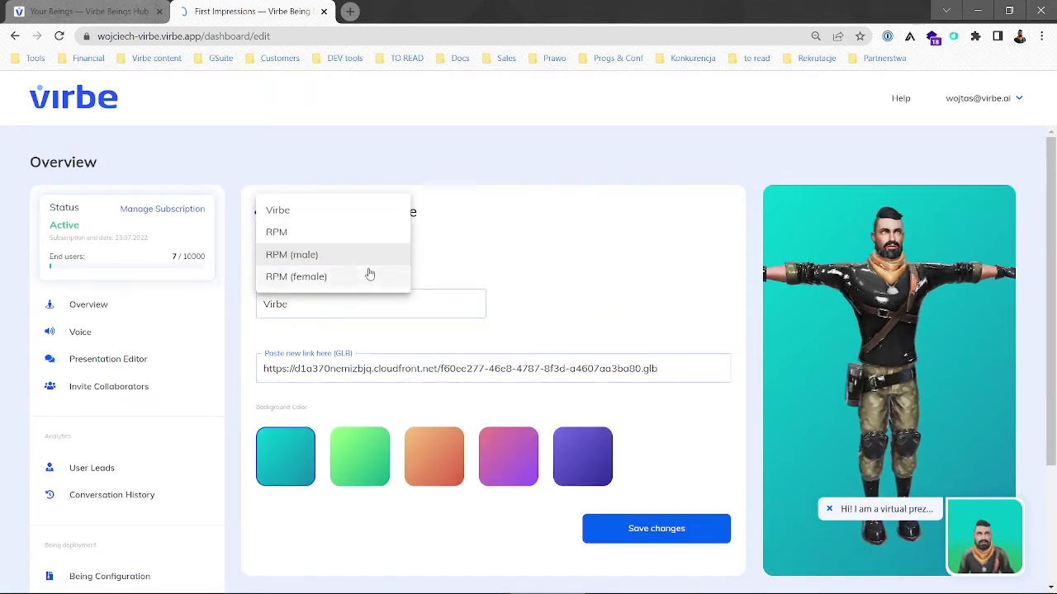
{"action": "left_click", "coordinate": [347, 217]}
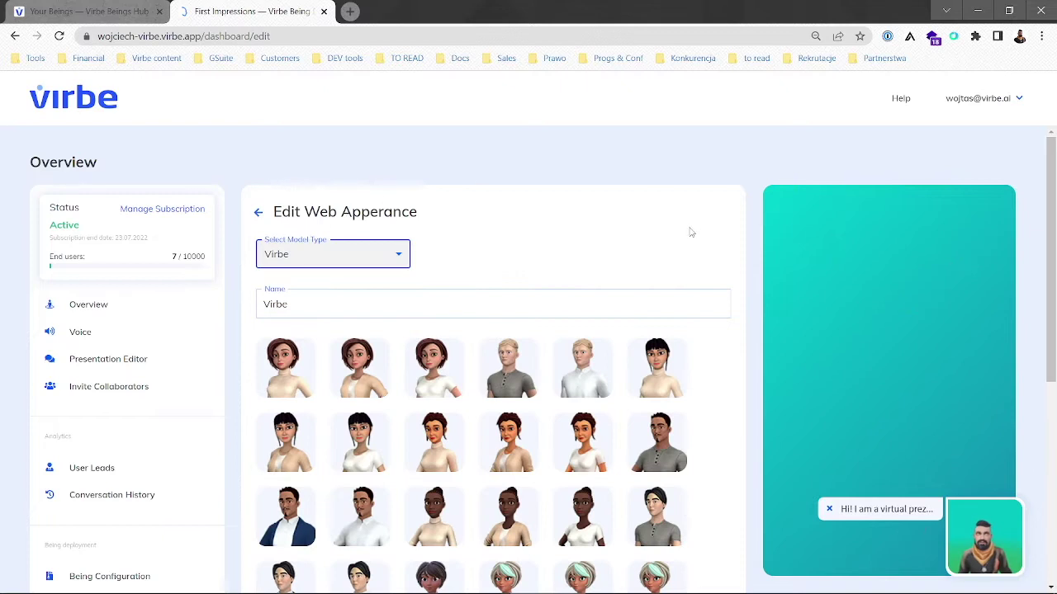
{"action": "scroll", "coordinate": [691, 232], "scroll_direction": "down", "scroll_amount": 2}
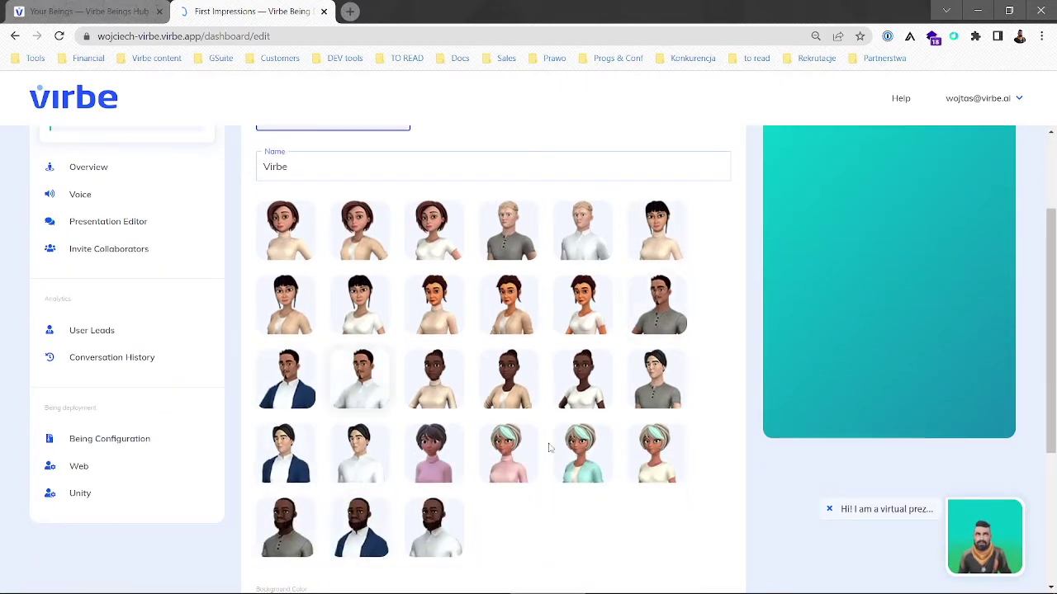
{"action": "scroll", "coordinate": [594, 502], "scroll_direction": "up", "scroll_amount": 2}
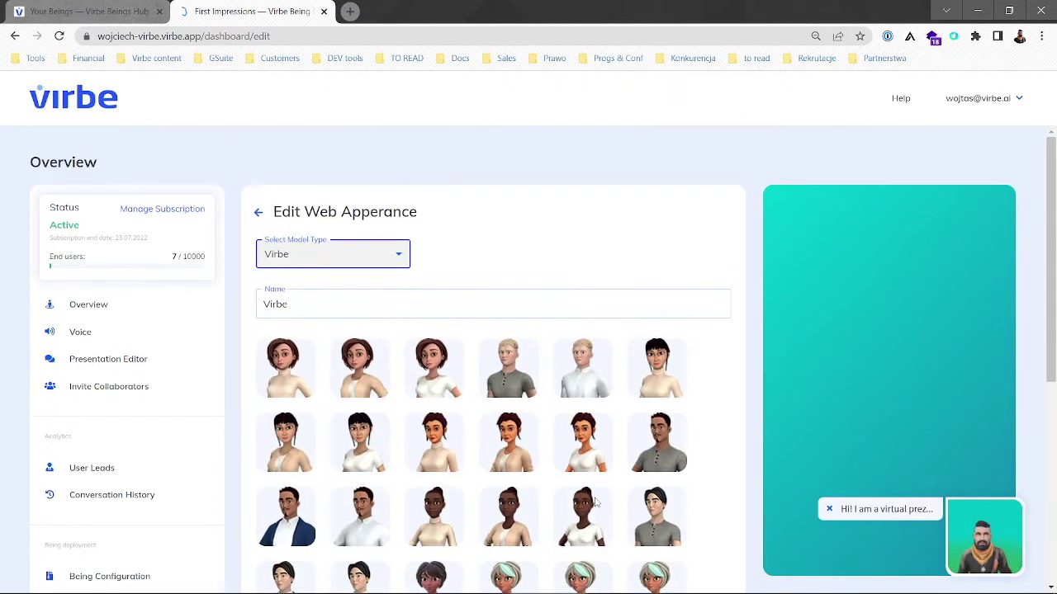
{"action": "left_click", "coordinate": [372, 253]}
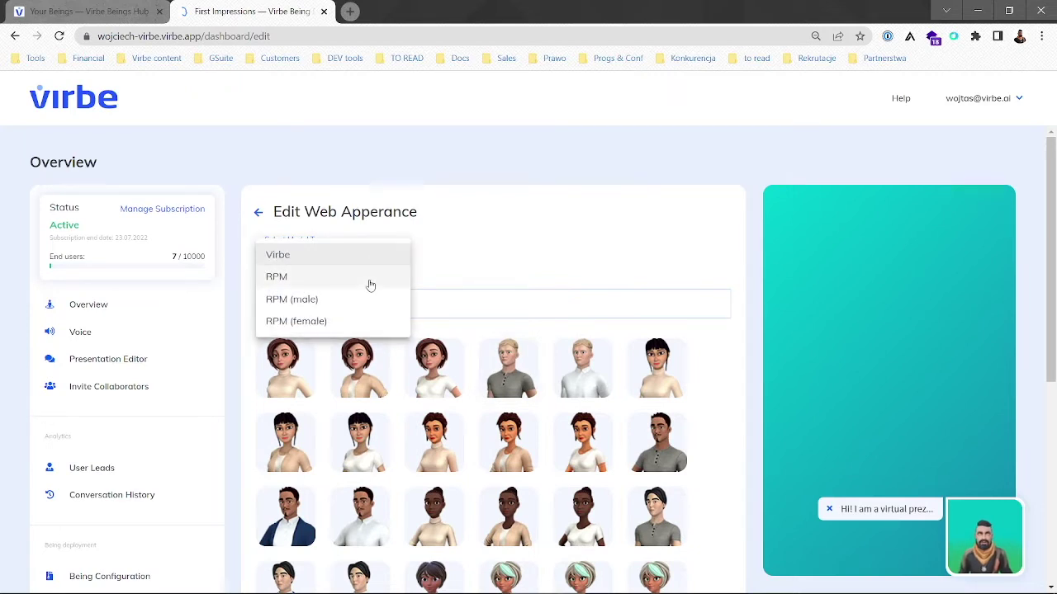
{"action": "left_click", "coordinate": [371, 281]}
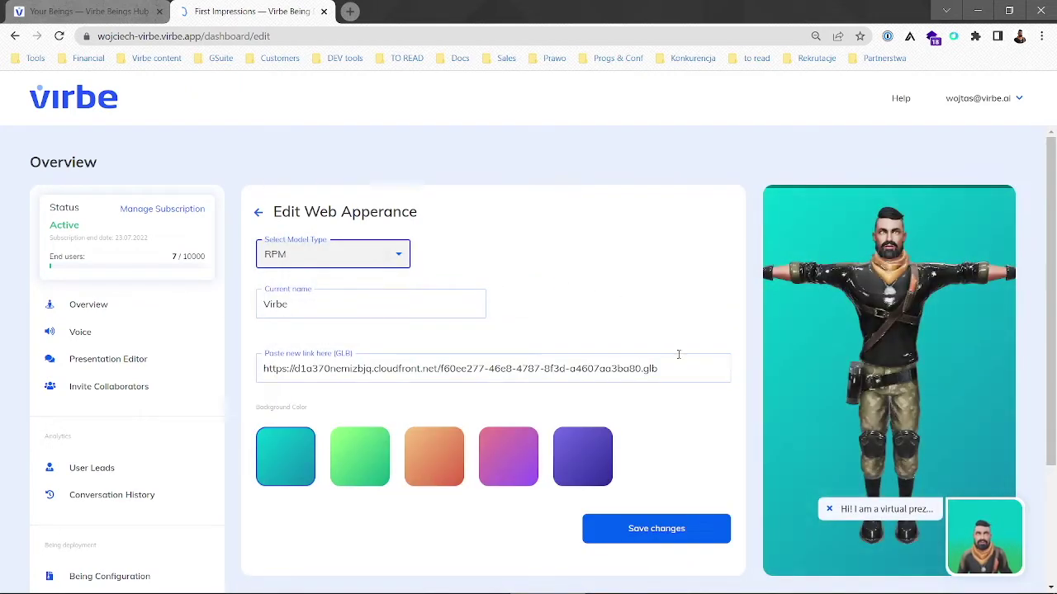
{"action": "left_click", "coordinate": [678, 372]}
{"action": "left_click", "coordinate": [245, 355]}
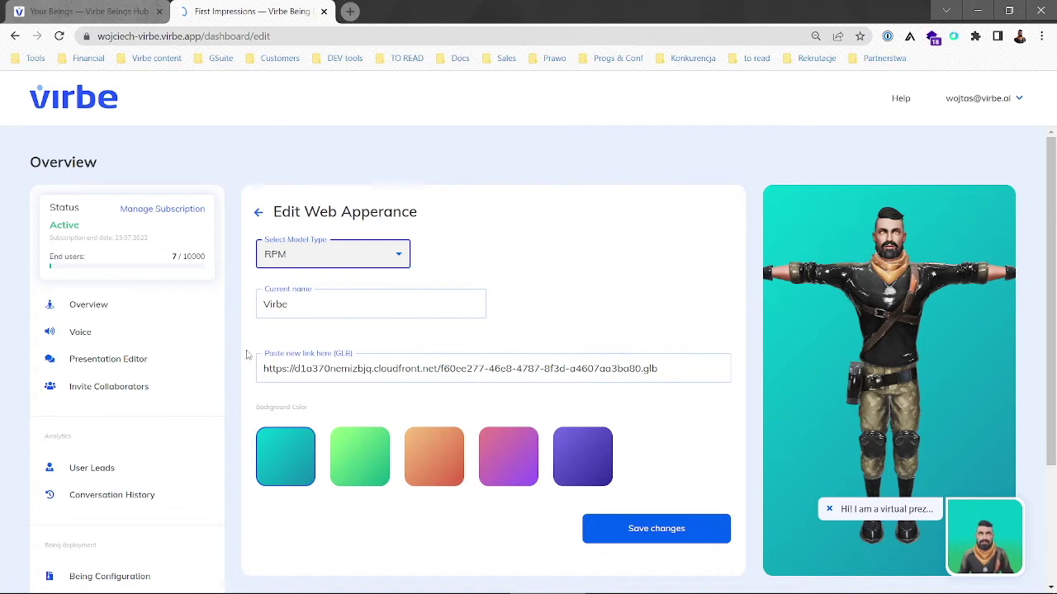
{"action": "left_click", "coordinate": [317, 355]}
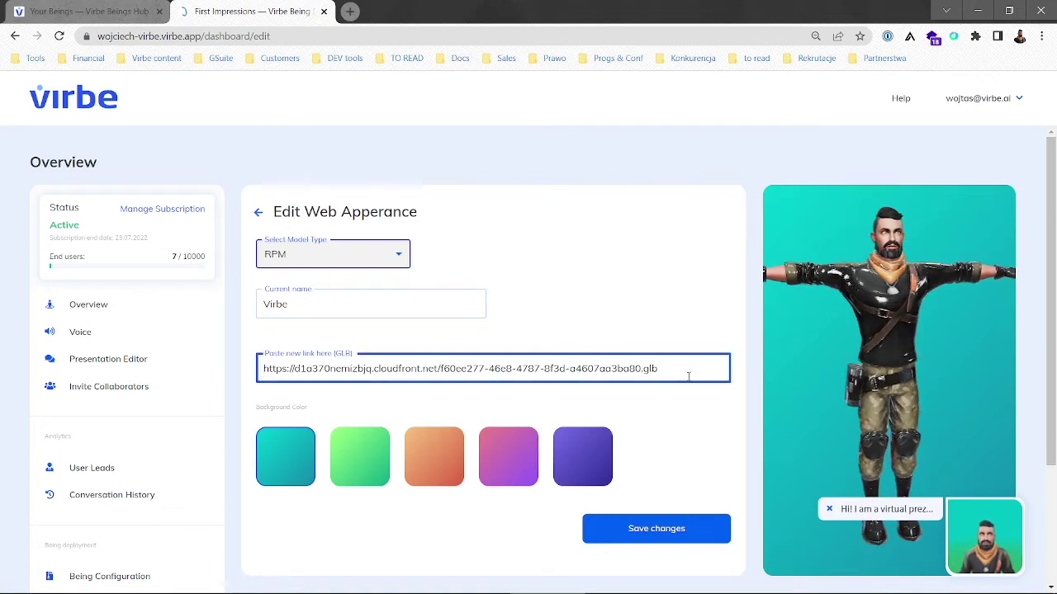
{"action": "left_click_drag", "start_coordinate": [691, 369], "coordinate": [577, 350]}
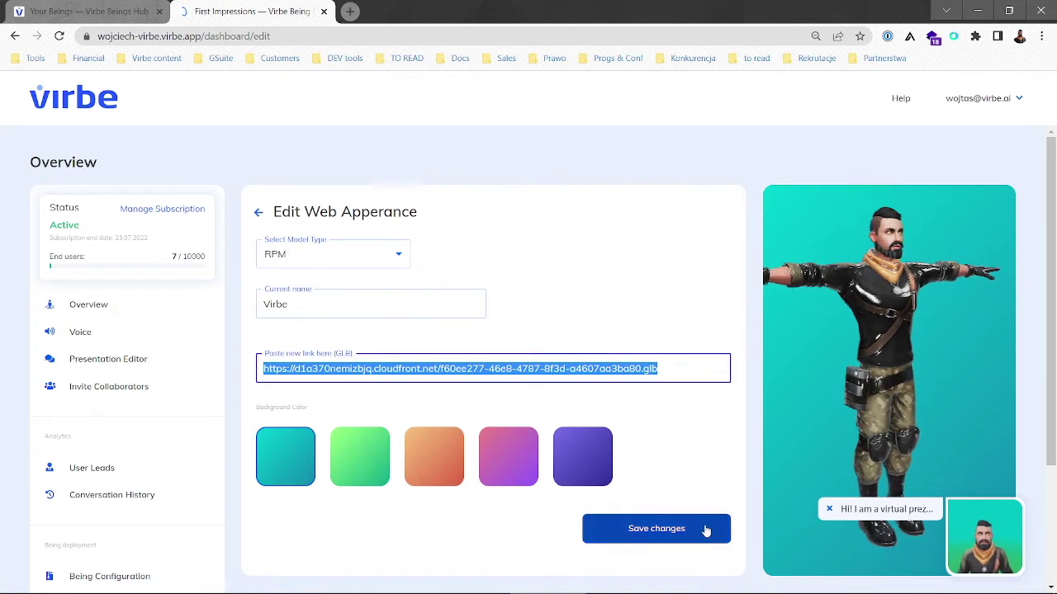
Step: Set the avatar background to teal and save the appearance changes
{"action": "left_click", "coordinate": [446, 457]}
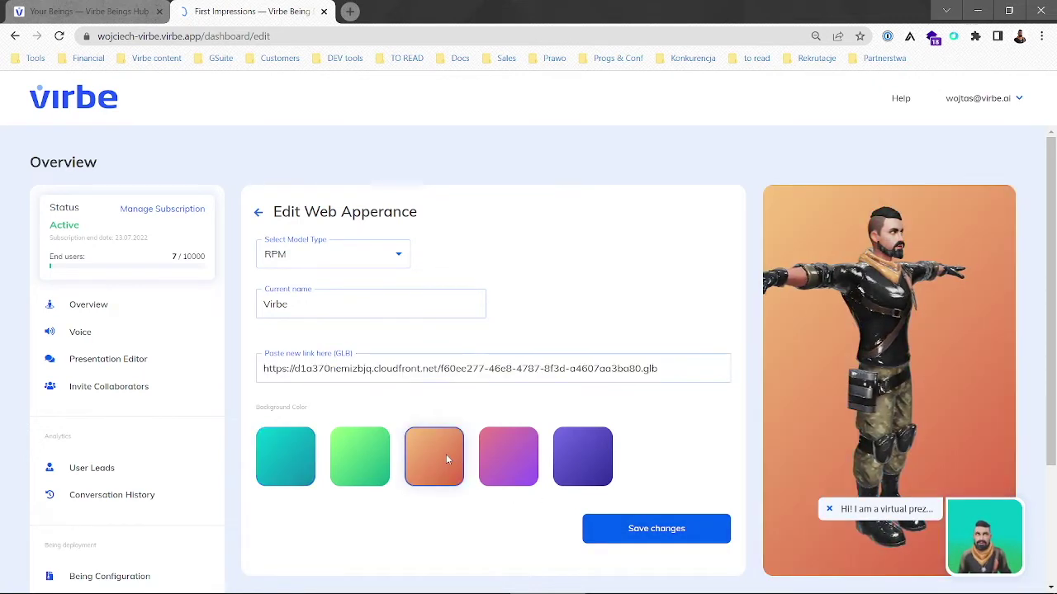
{"action": "left_click", "coordinate": [355, 454]}
{"action": "left_click", "coordinate": [287, 459]}
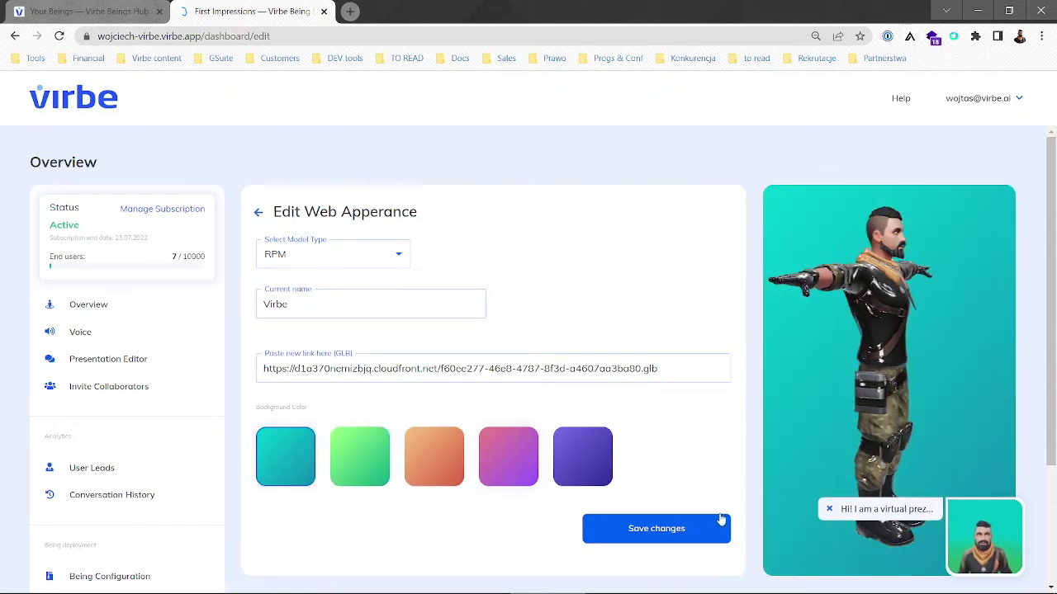
{"action": "left_click", "coordinate": [682, 535]}
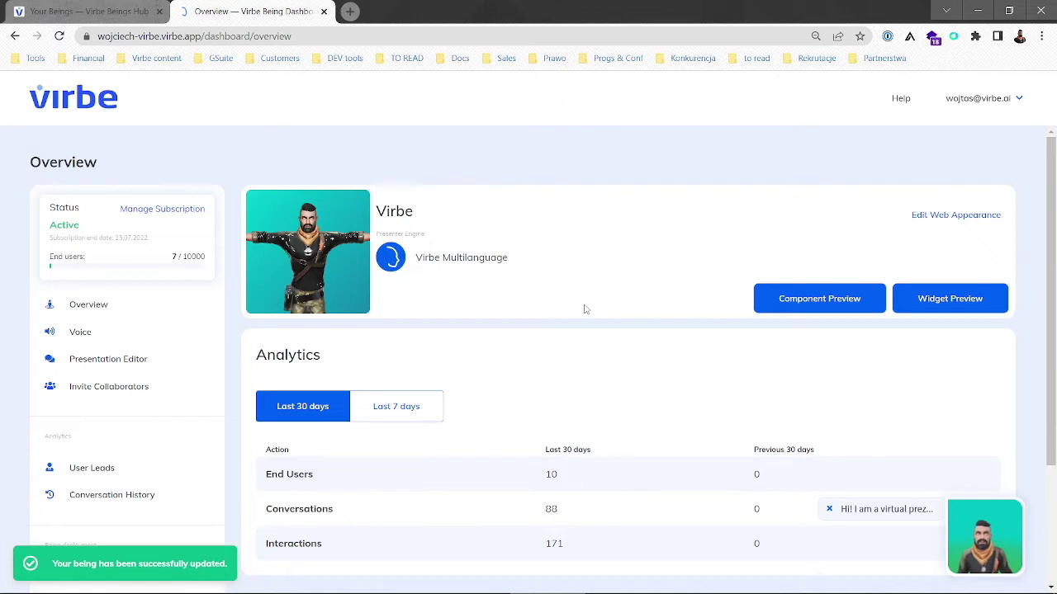
{"action": "scroll", "coordinate": [584, 309], "scroll_direction": "down", "scroll_amount": 1}
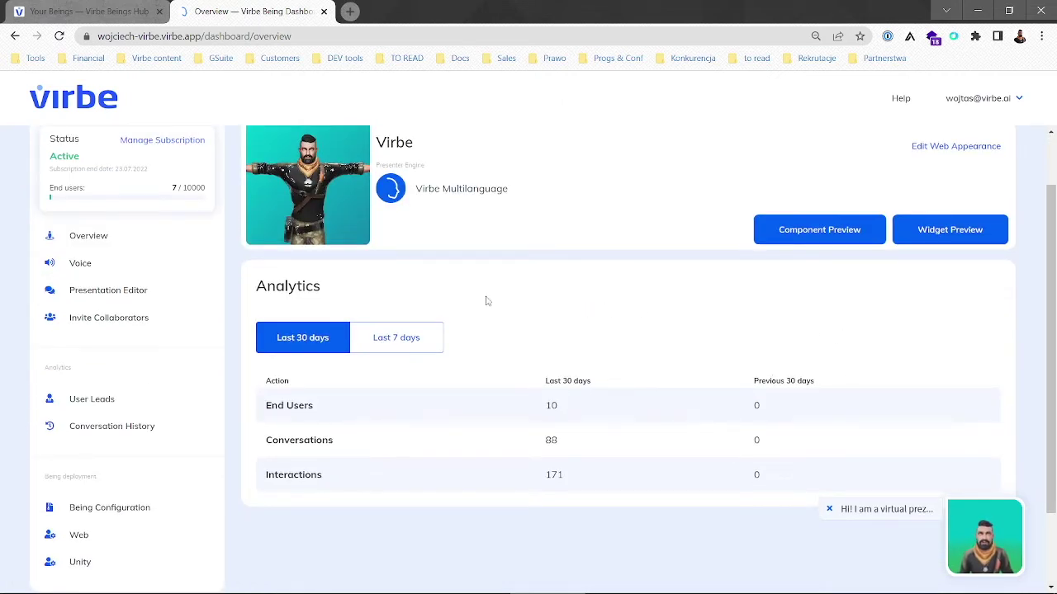
Step: In the Presentation Editor, look through the Food and Drinks scripts, ending on Welcome
{"action": "left_click", "coordinate": [112, 295]}
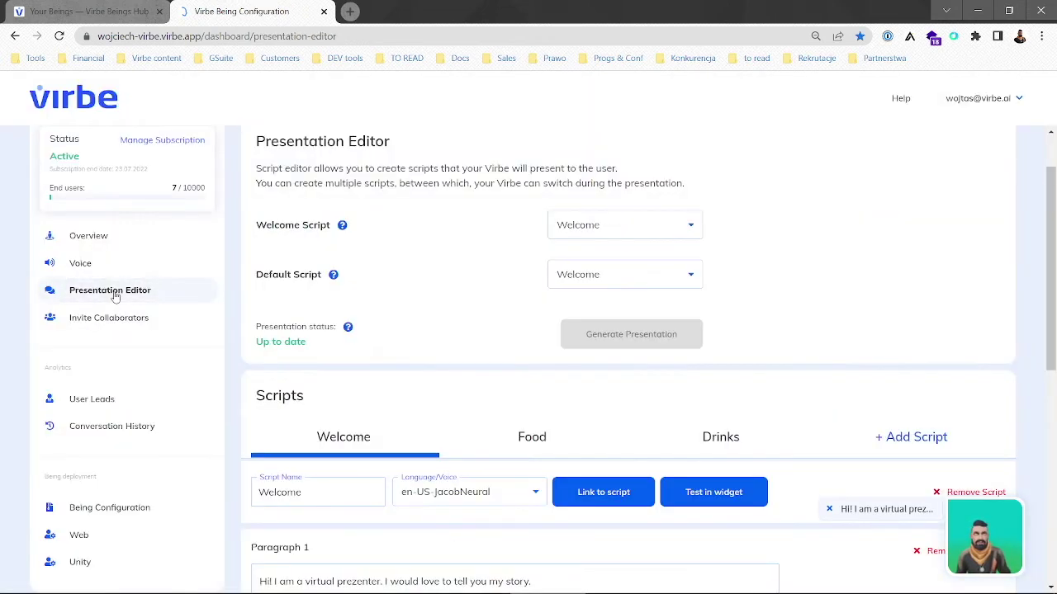
{"action": "scroll", "coordinate": [931, 341], "scroll_direction": "up", "scroll_amount": 1}
{"action": "scroll", "coordinate": [931, 341], "scroll_direction": "down", "scroll_amount": 1}
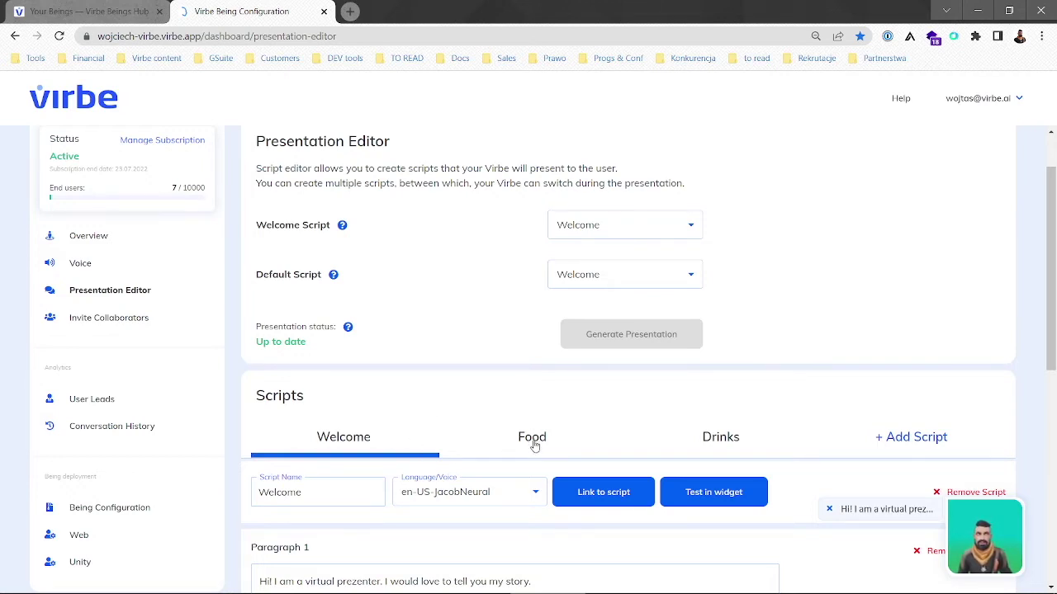
{"action": "scroll", "coordinate": [534, 446], "scroll_direction": "down", "scroll_amount": 1}
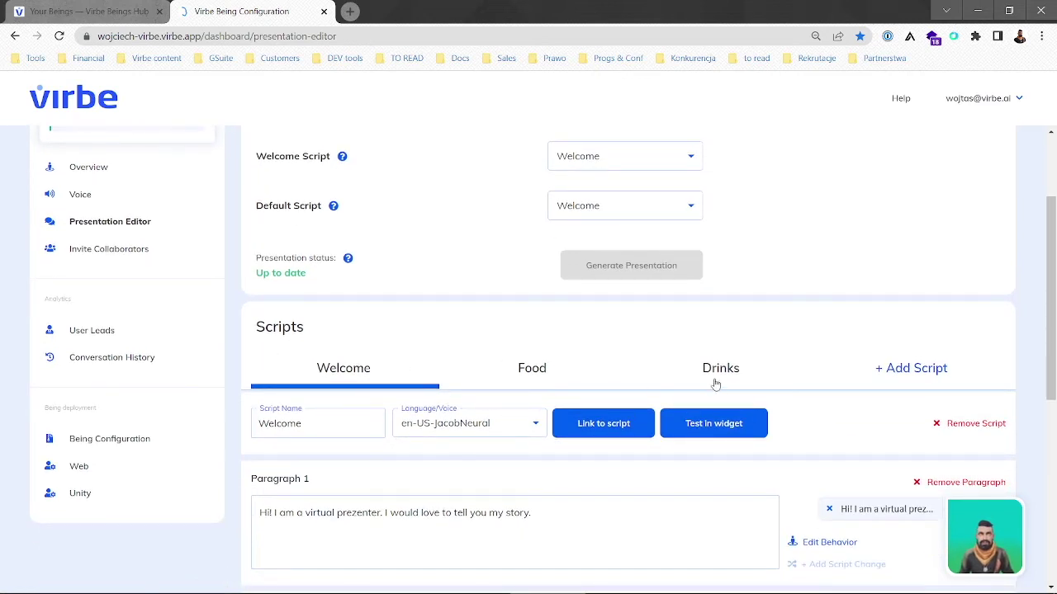
{"action": "left_click", "coordinate": [525, 370]}
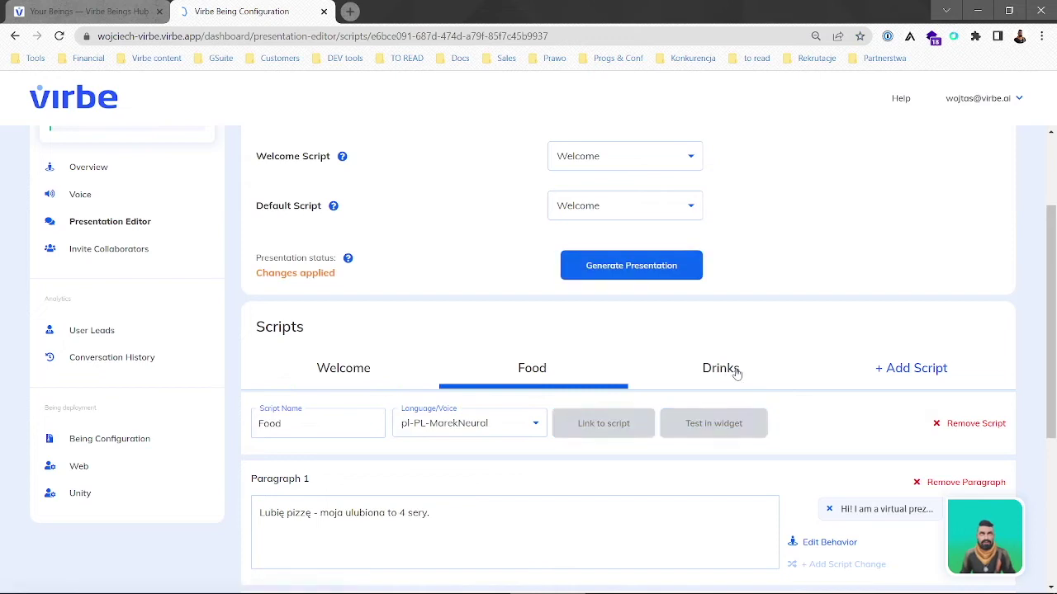
{"action": "left_click", "coordinate": [740, 375]}
{"action": "left_click", "coordinate": [353, 373]}
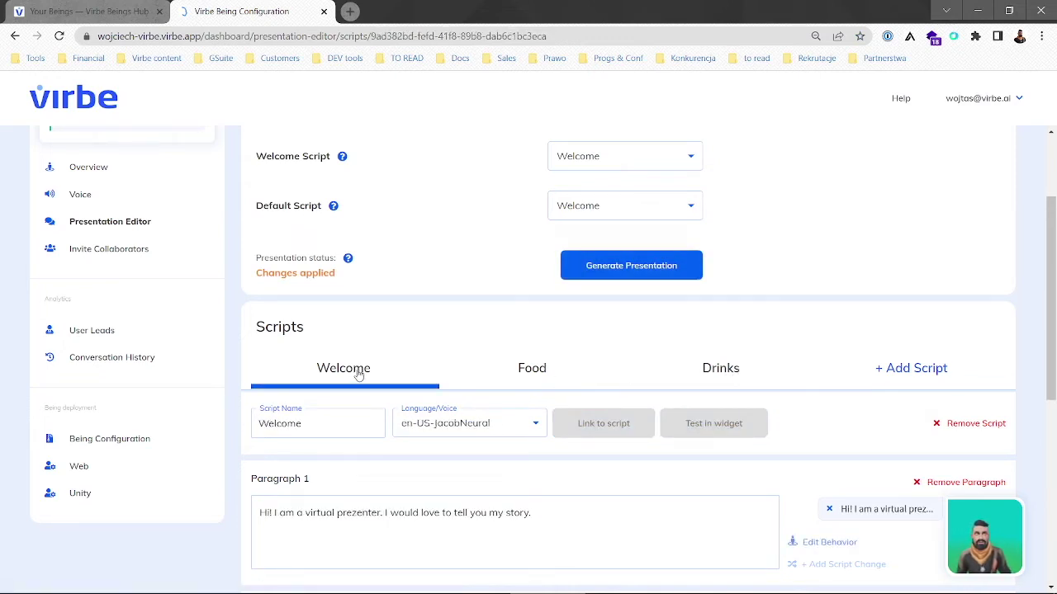
{"action": "left_click", "coordinate": [540, 371]}
{"action": "left_click", "coordinate": [720, 371]}
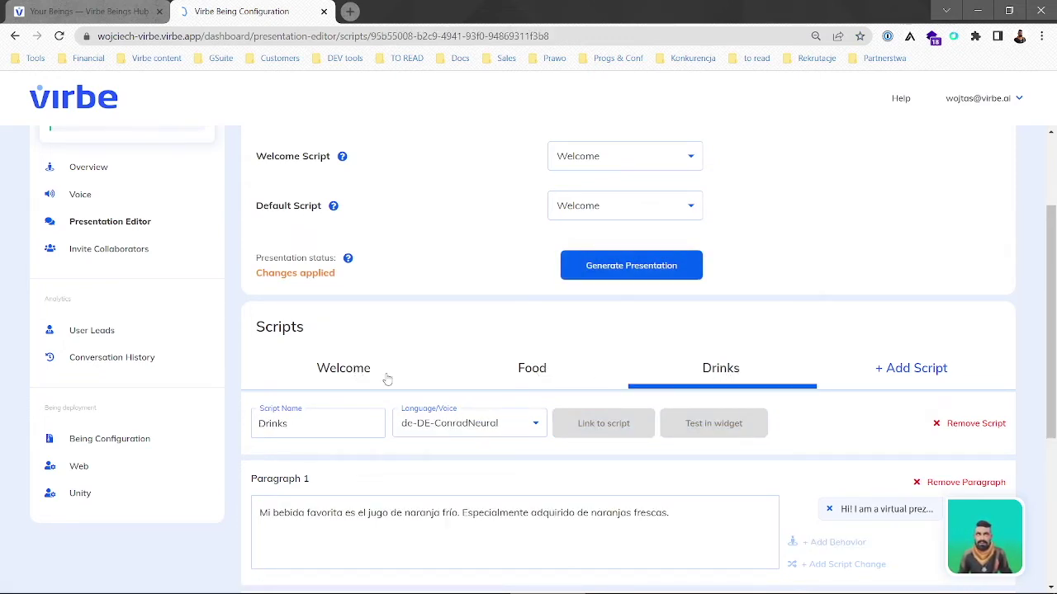
{"action": "left_click", "coordinate": [345, 376]}
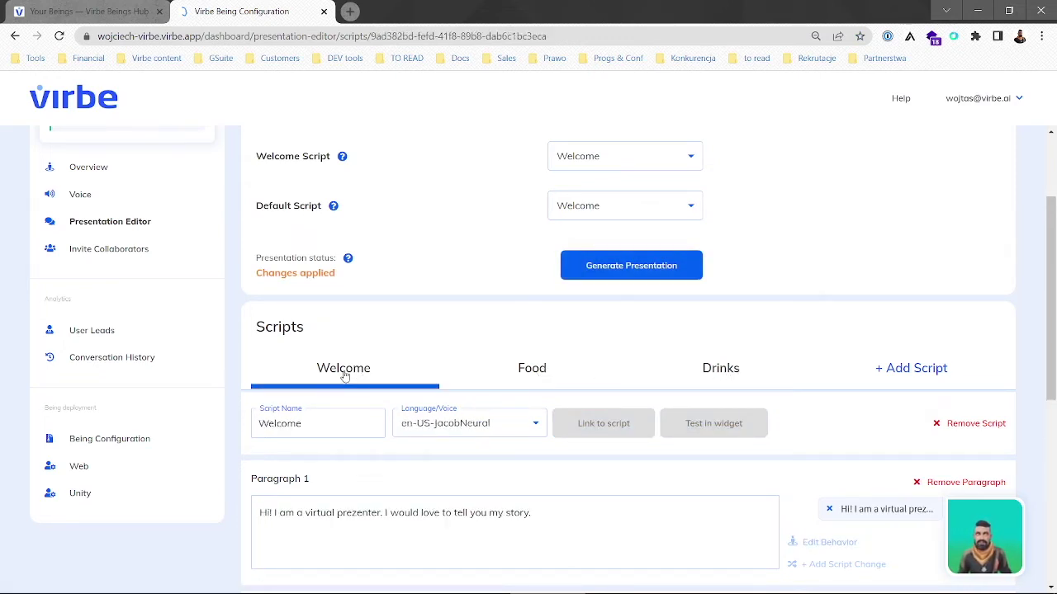
Step: Add a fourth script named 'Goodbye script' using the en-GB-SoniaNeural voice
{"action": "left_click", "coordinate": [916, 373]}
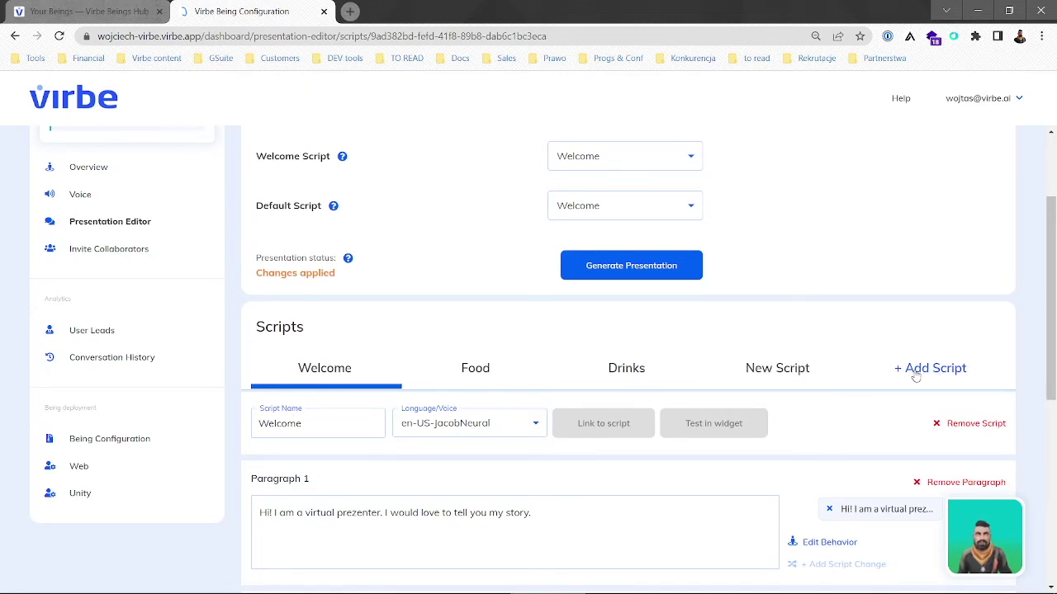
{"action": "left_click", "coordinate": [765, 378]}
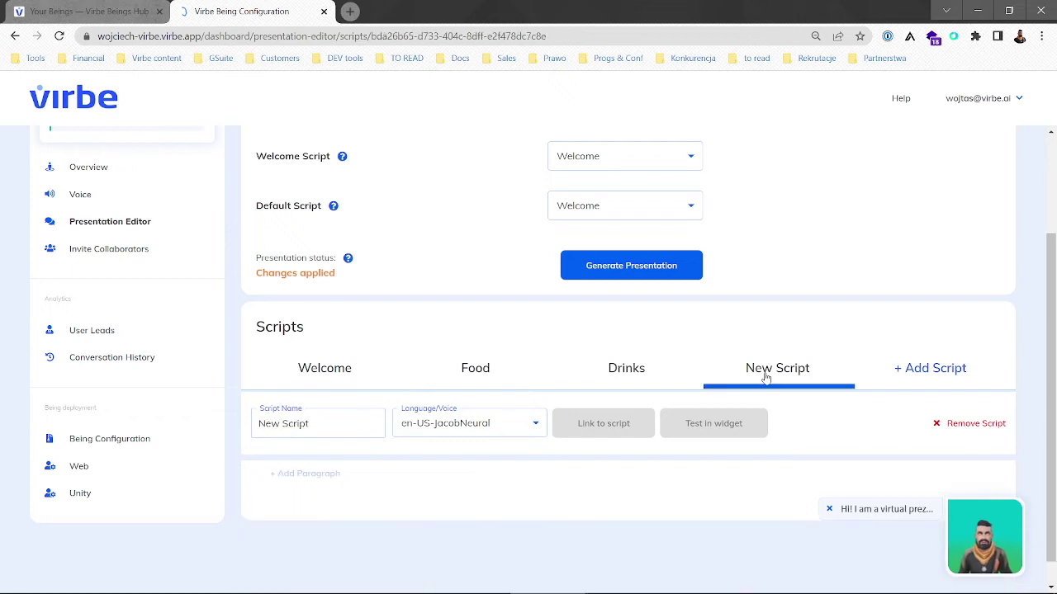
{"action": "left_click", "coordinate": [338, 420]}
{"action": "triple_click", "coordinate": [338, 420]}
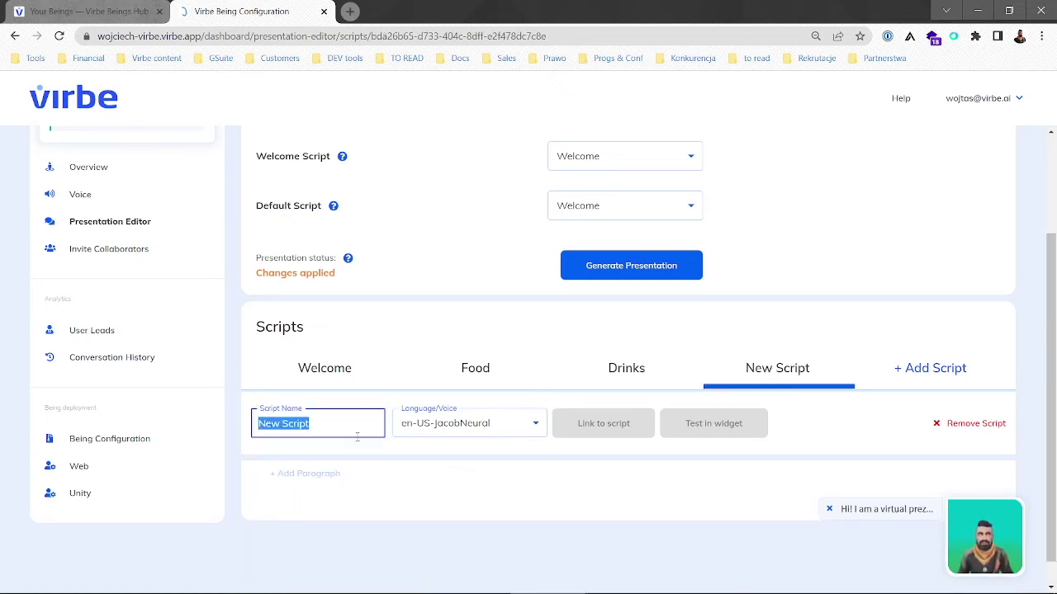
{"action": "type", "text": "Goodb"}
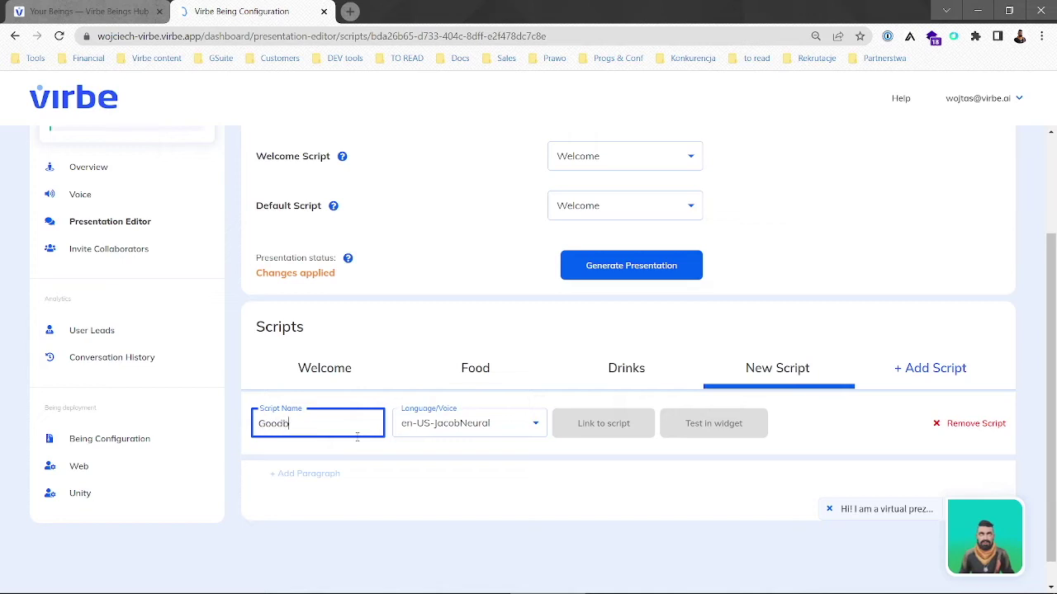
{"action": "type", "text": "ye scri"}
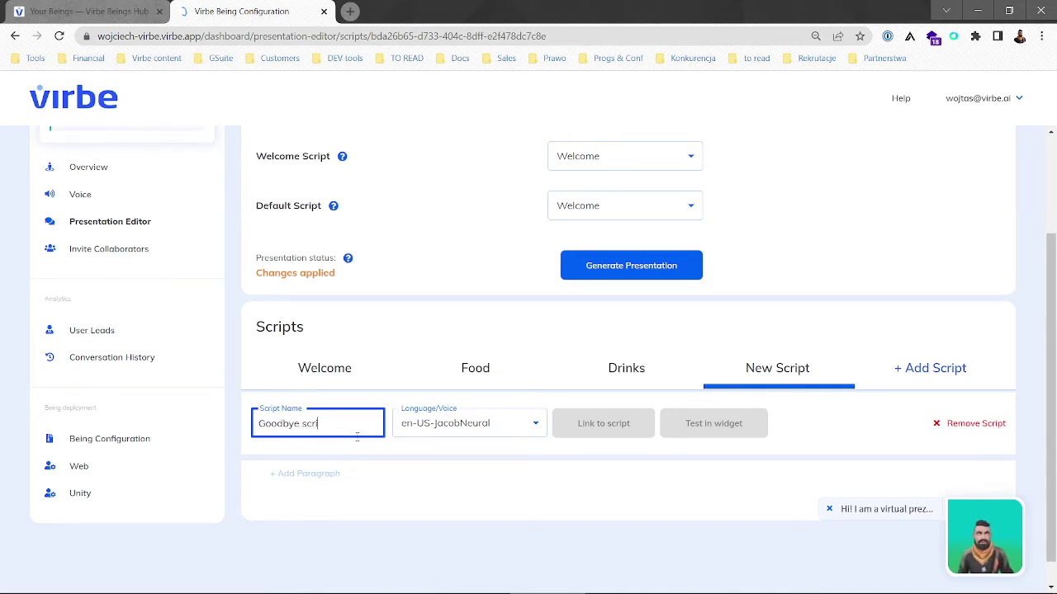
{"action": "type", "text": "pt"}
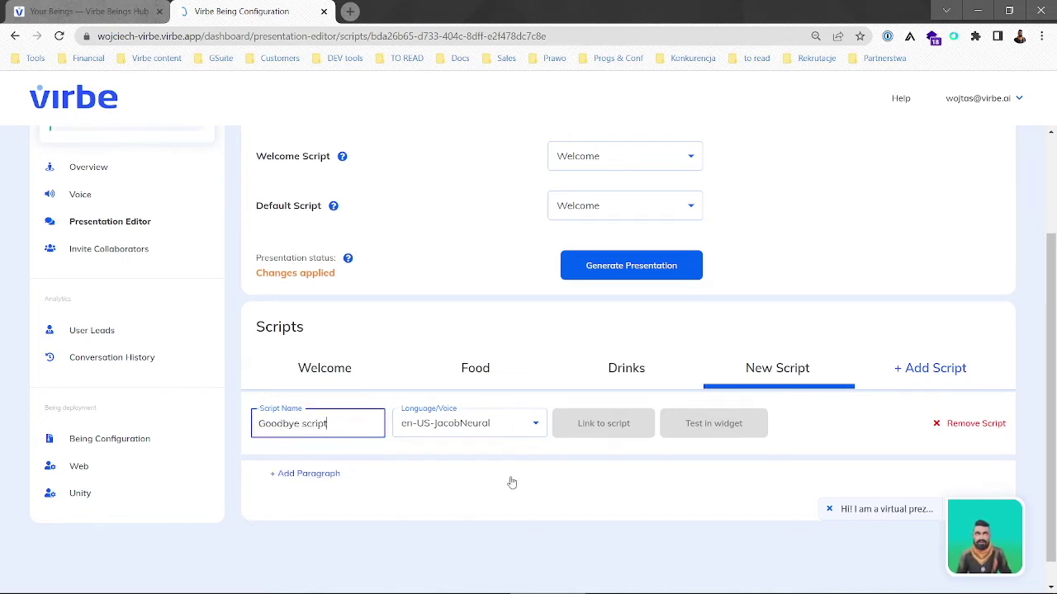
{"action": "left_click", "coordinate": [537, 428]}
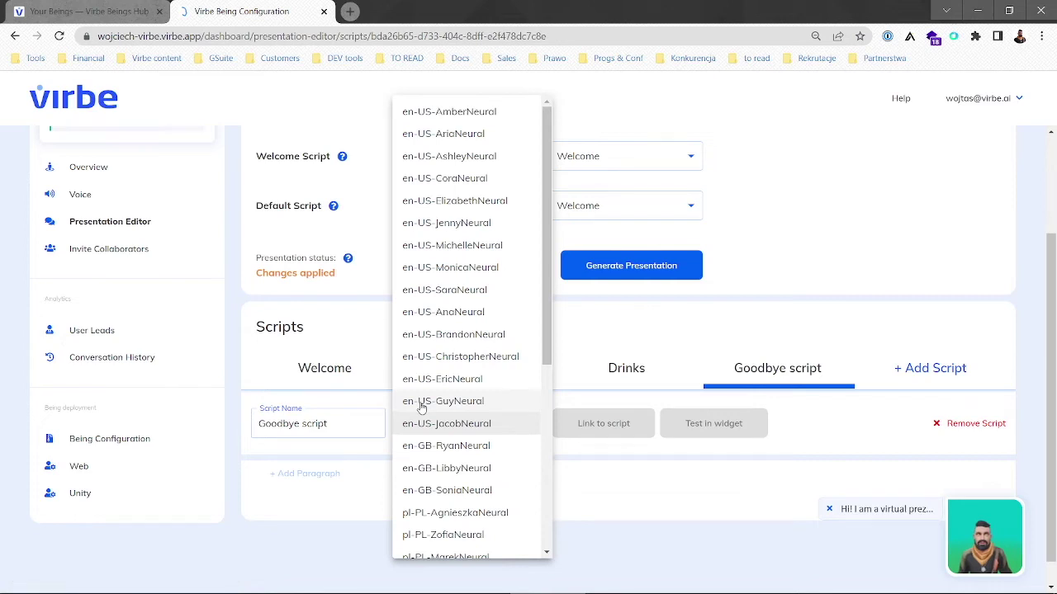
{"action": "left_click", "coordinate": [453, 491]}
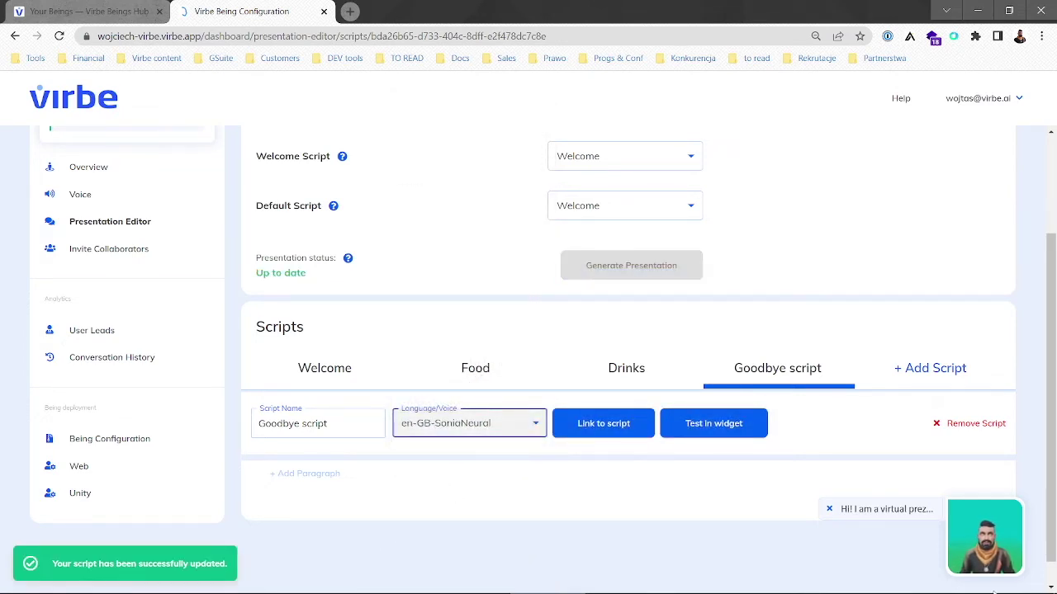
Step: Add paragraphs to the Goodbye script, then delete Paragraph 4 so three remain
{"action": "scroll", "coordinate": [656, 498], "scroll_direction": "down", "scroll_amount": 1}
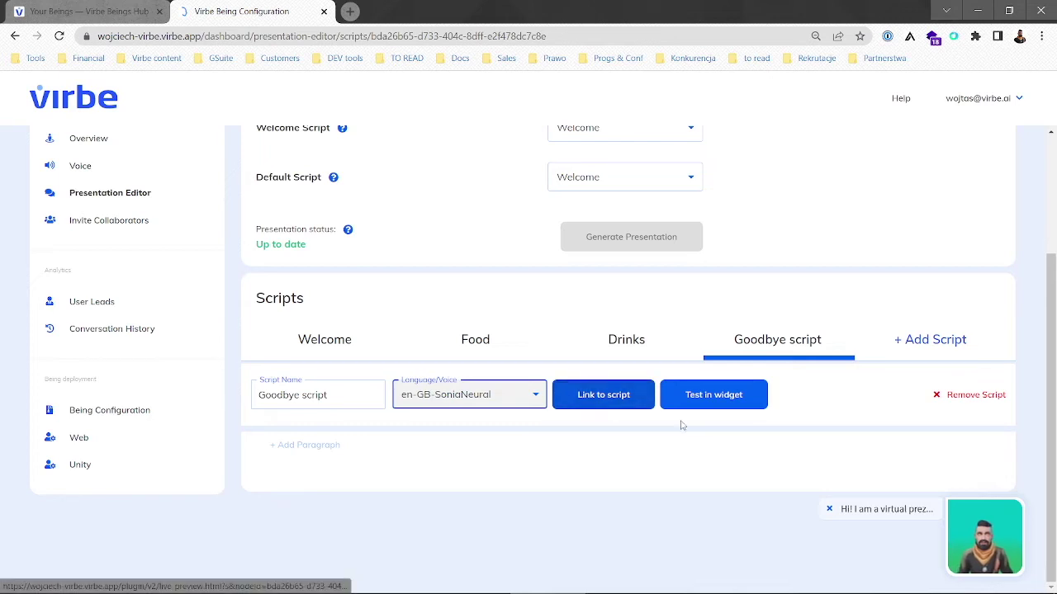
{"action": "scroll", "coordinate": [665, 454], "scroll_direction": "up", "scroll_amount": 2}
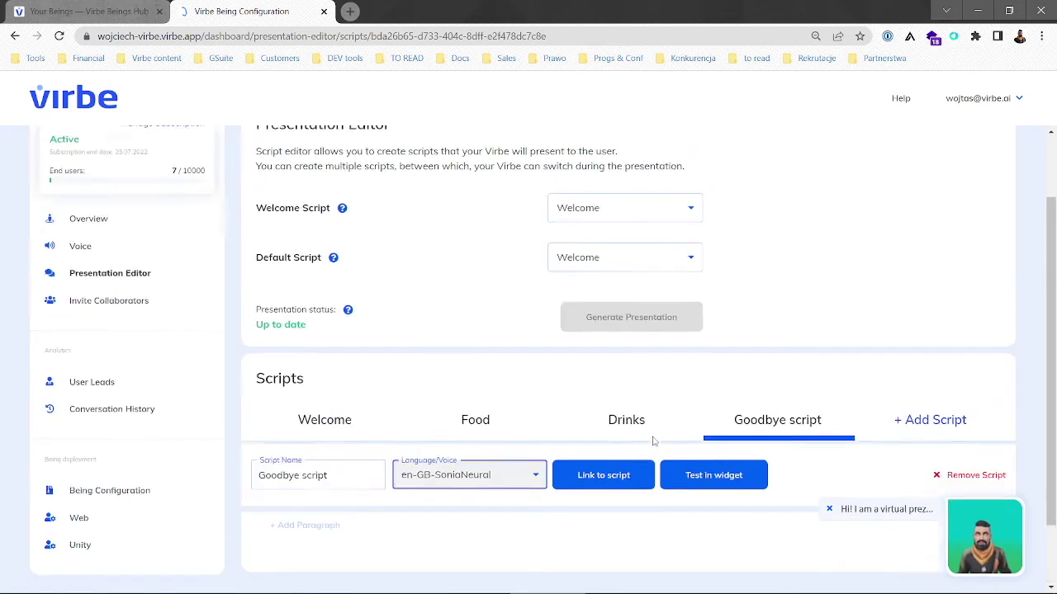
{"action": "scroll", "coordinate": [651, 441], "scroll_direction": "down", "scroll_amount": 1}
{"action": "scroll", "coordinate": [649, 446], "scroll_direction": "down", "scroll_amount": 1}
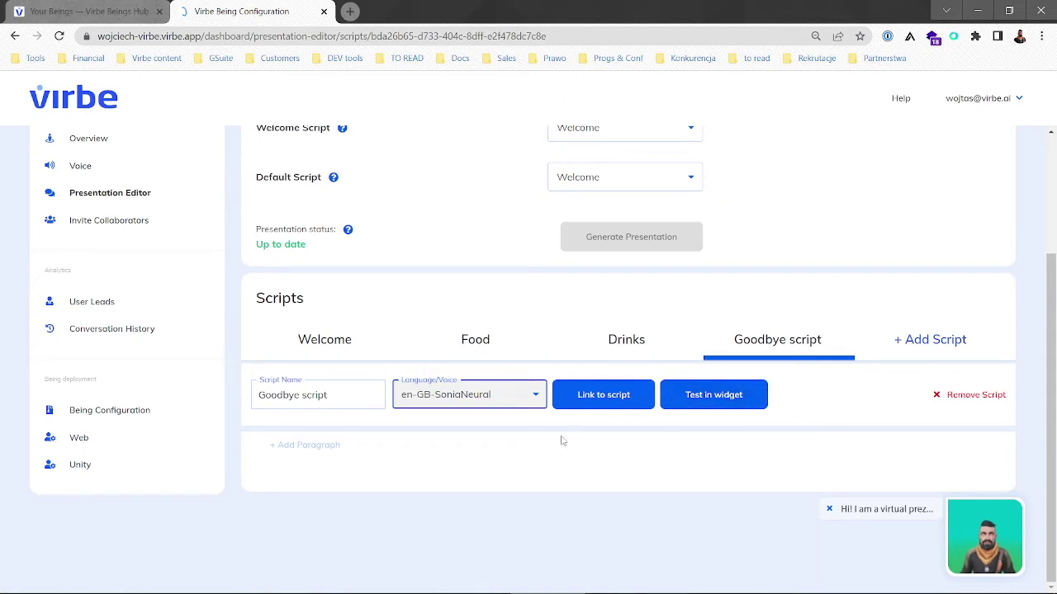
{"action": "left_click", "coordinate": [294, 450]}
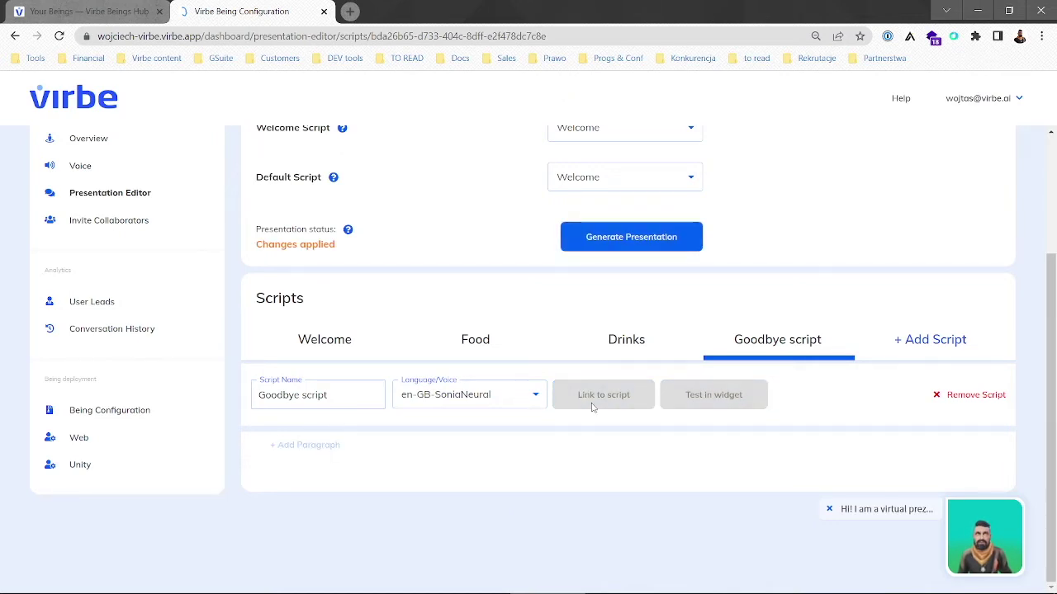
{"action": "left_click", "coordinate": [349, 397]}
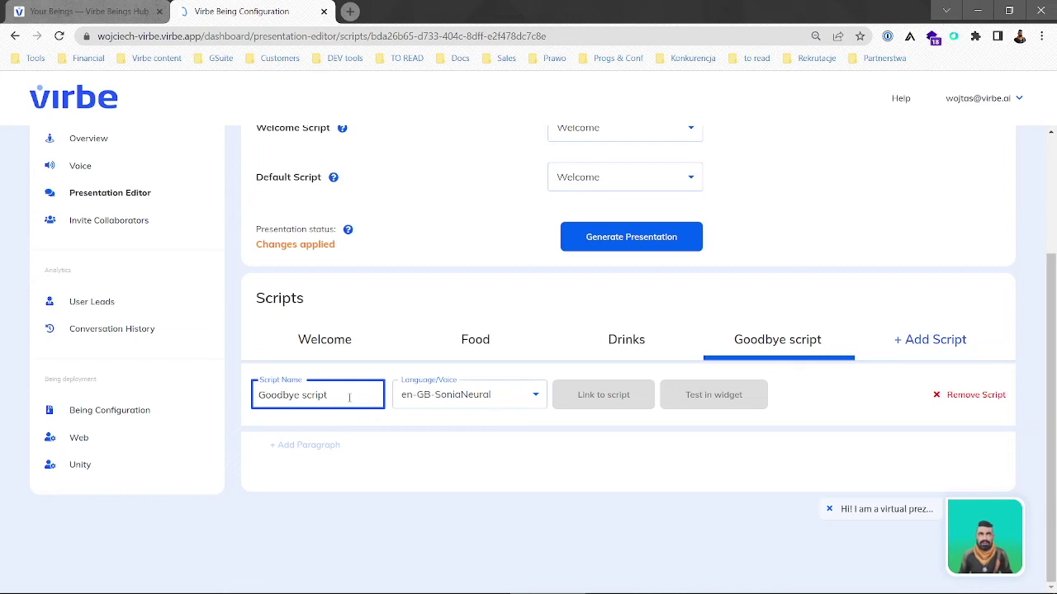
{"action": "left_click", "coordinate": [559, 451]}
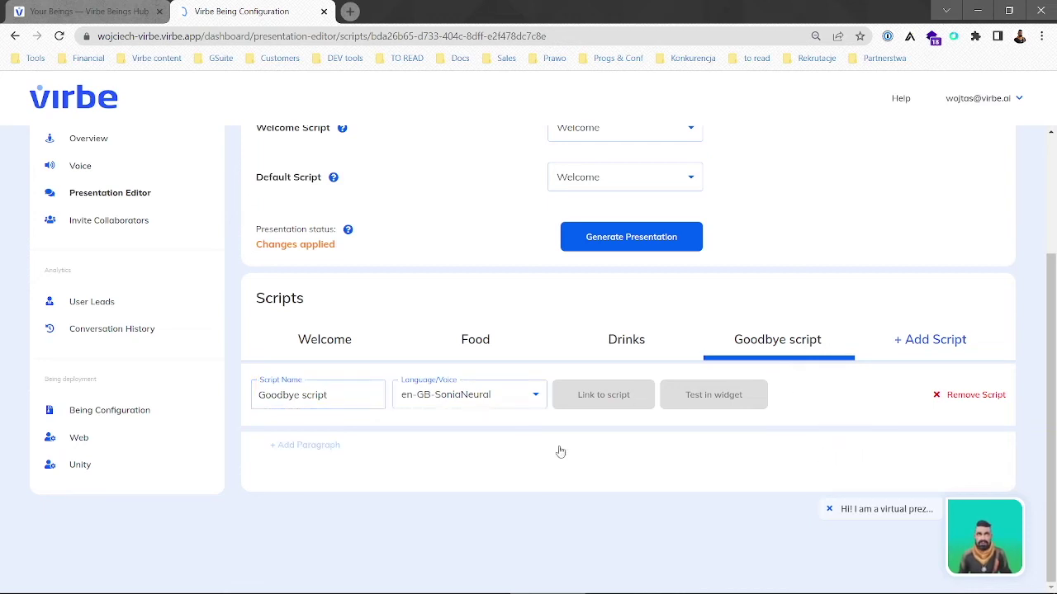
{"action": "scroll", "coordinate": [415, 431], "scroll_direction": "down", "scroll_amount": 2}
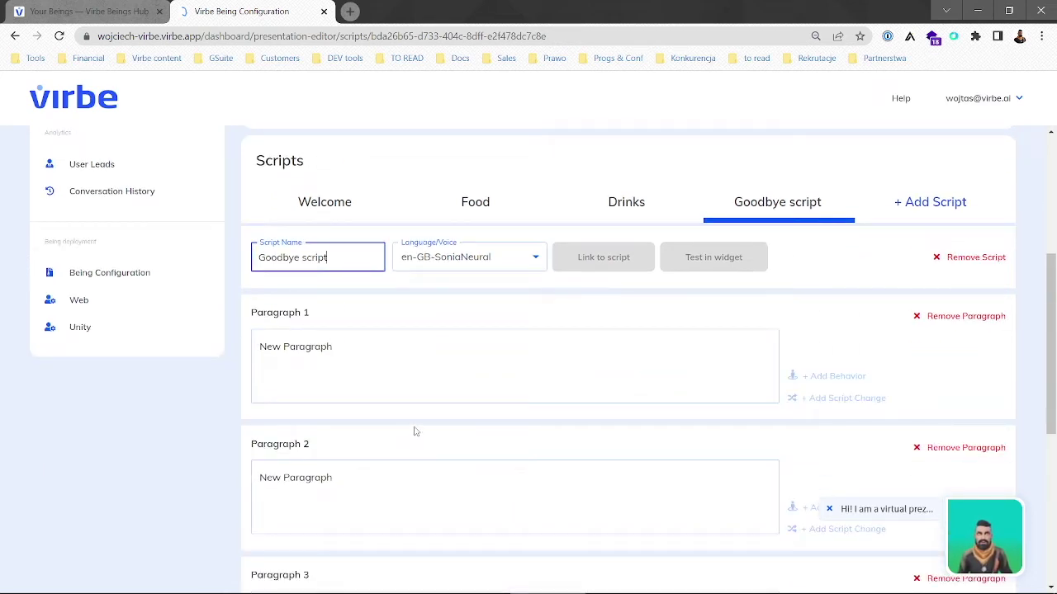
{"action": "scroll", "coordinate": [415, 431], "scroll_direction": "down", "scroll_amount": 5}
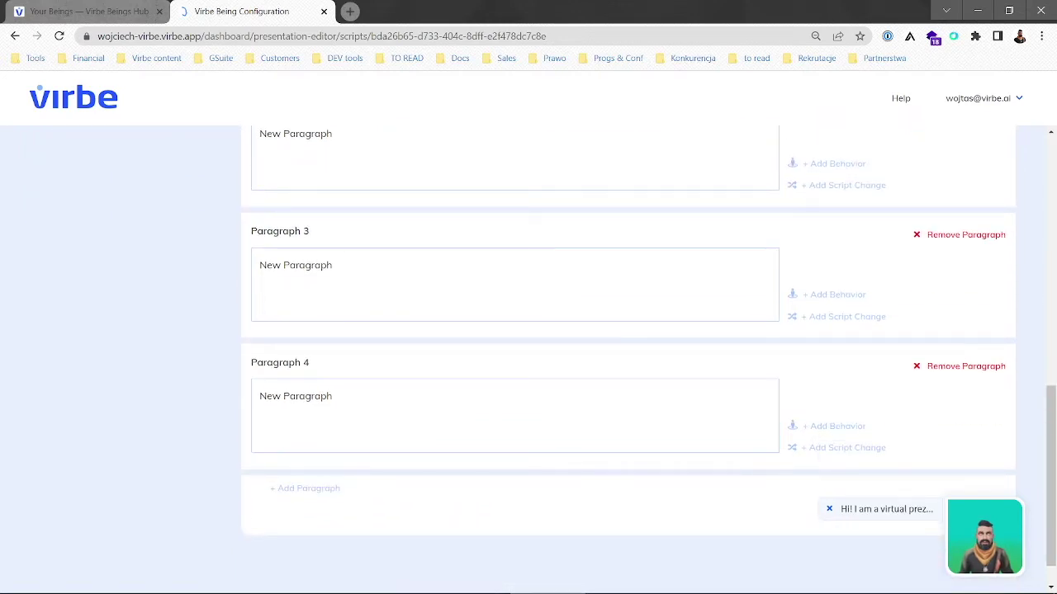
{"action": "left_click", "coordinate": [928, 368]}
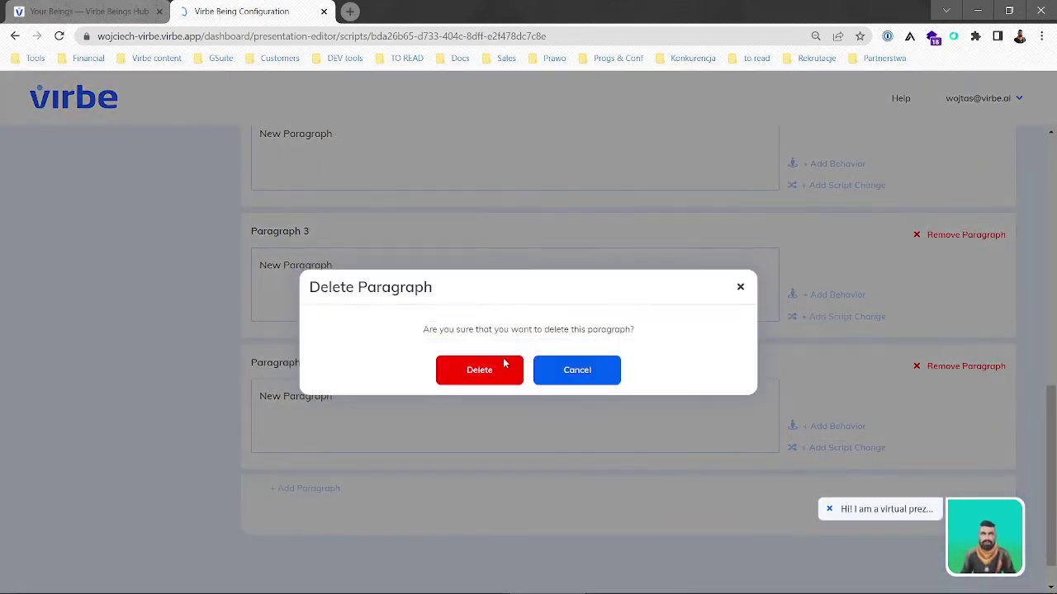
{"action": "left_click", "coordinate": [481, 373]}
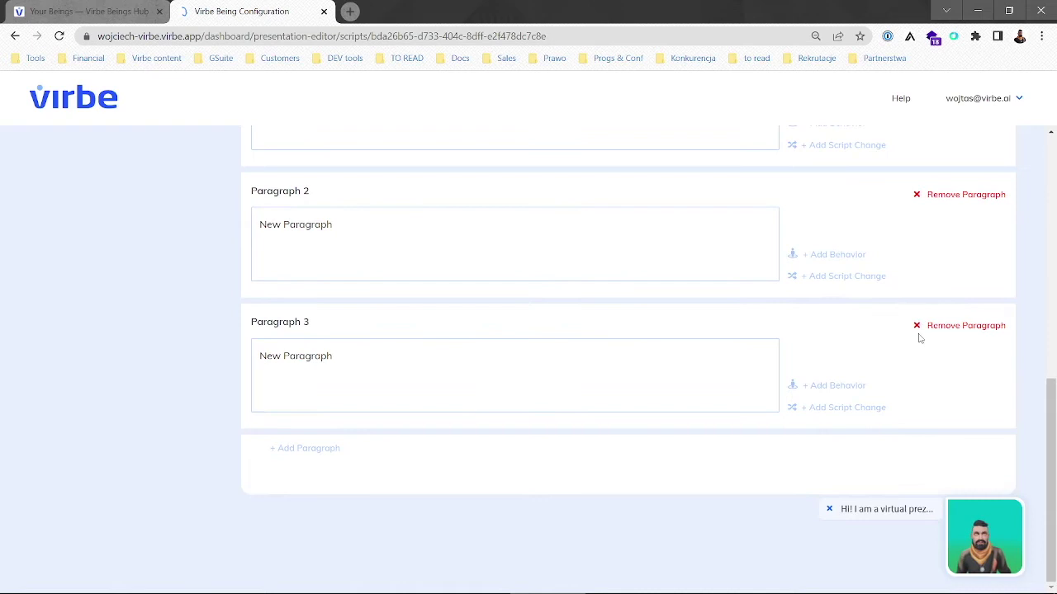
{"action": "scroll", "coordinate": [639, 276], "scroll_direction": "up", "scroll_amount": 2}
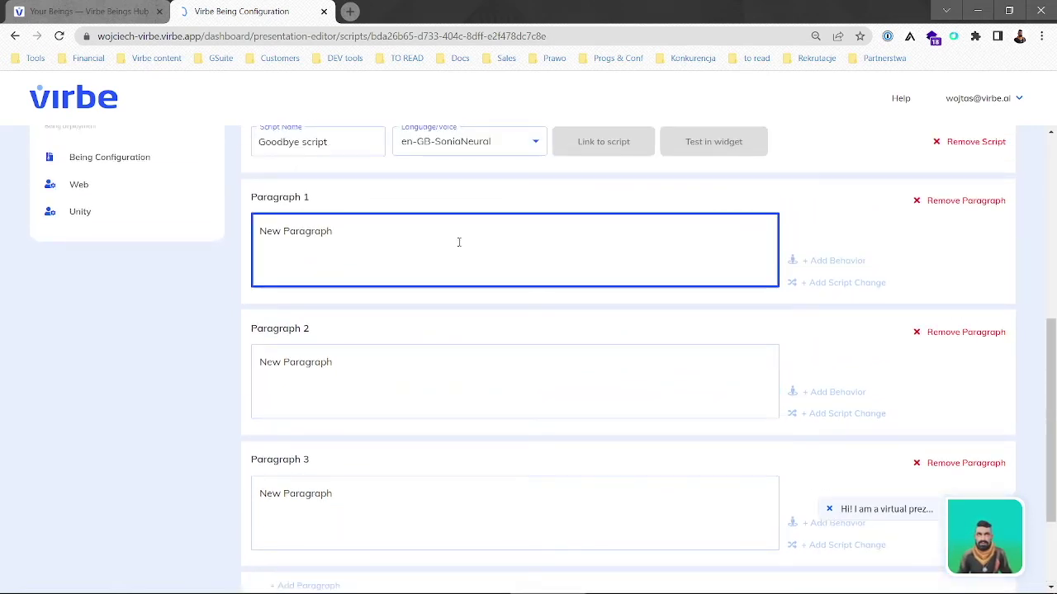
Step: Replace Paragraph 1's placeholder with 'This is the end of the presentation , there are few last slides to show.'
{"action": "triple_click", "coordinate": [394, 232]}
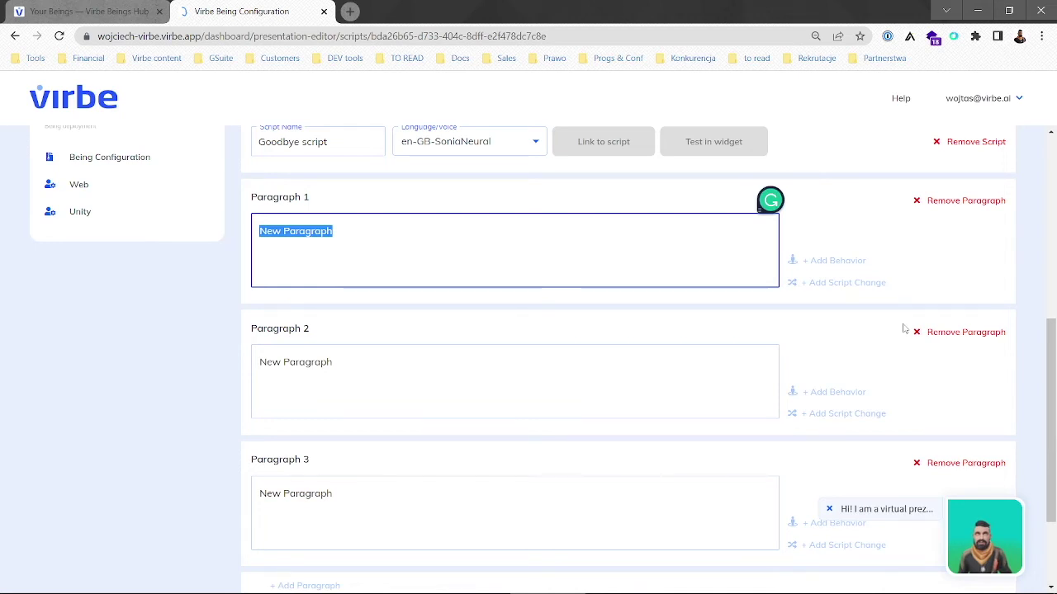
{"action": "type", "text": "This is t"}
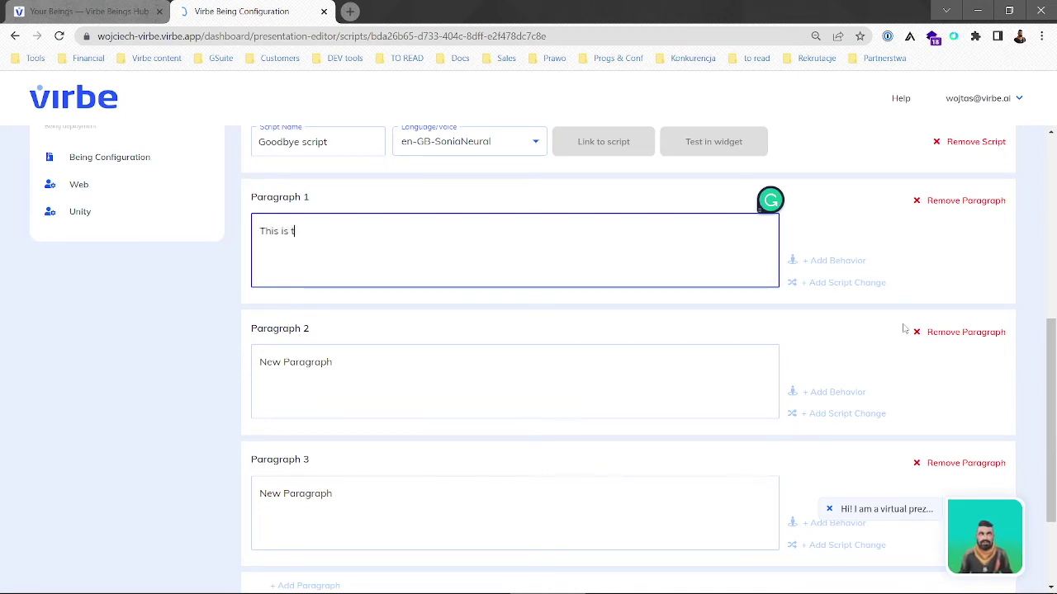
{"action": "type", "text": "he end of th"}
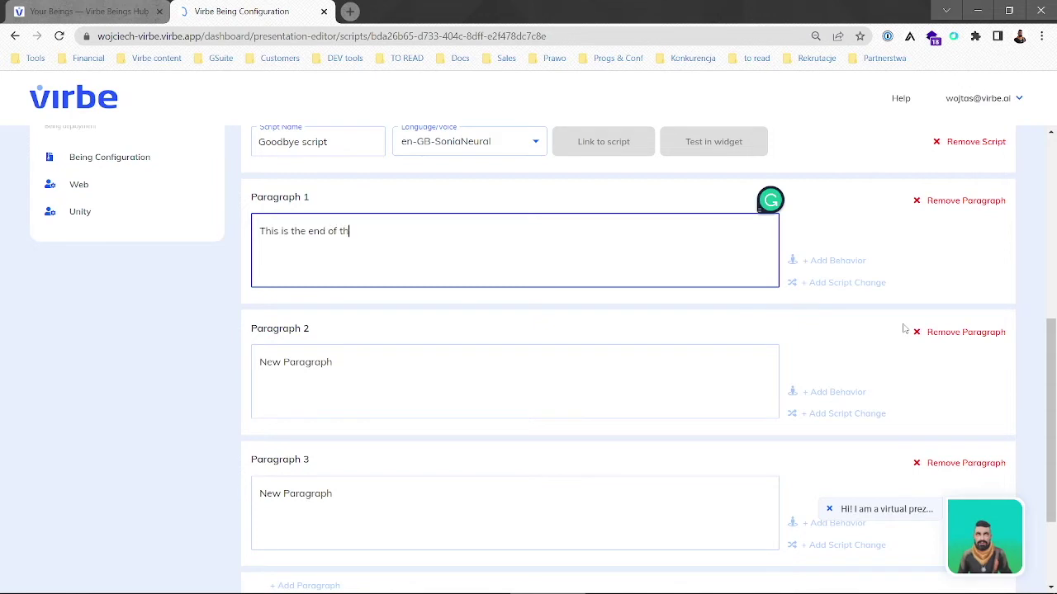
{"action": "type", "text": "e presentation"}
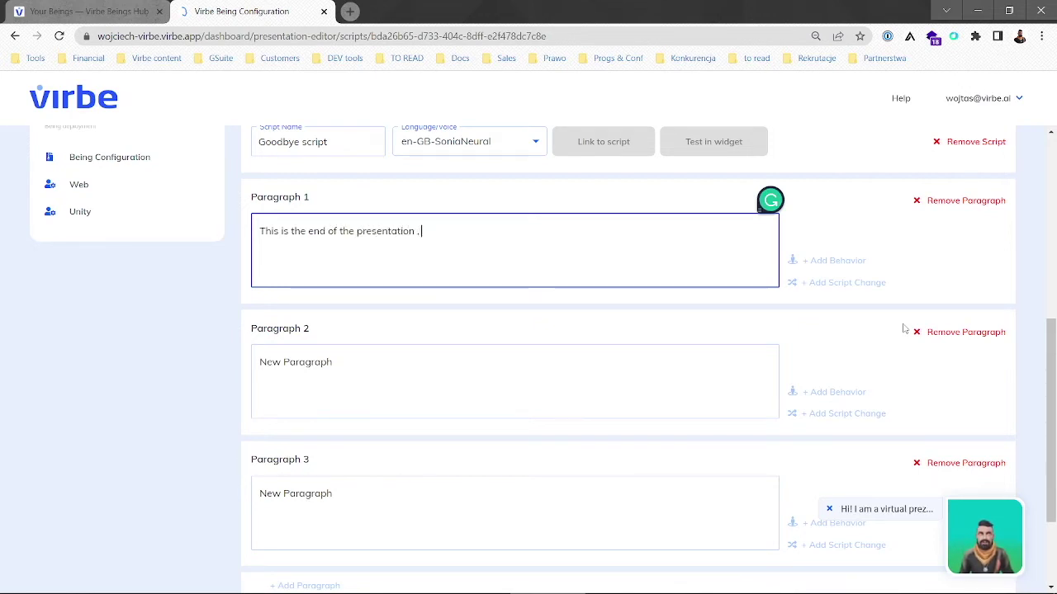
{"action": "type", "text": " , there a"}
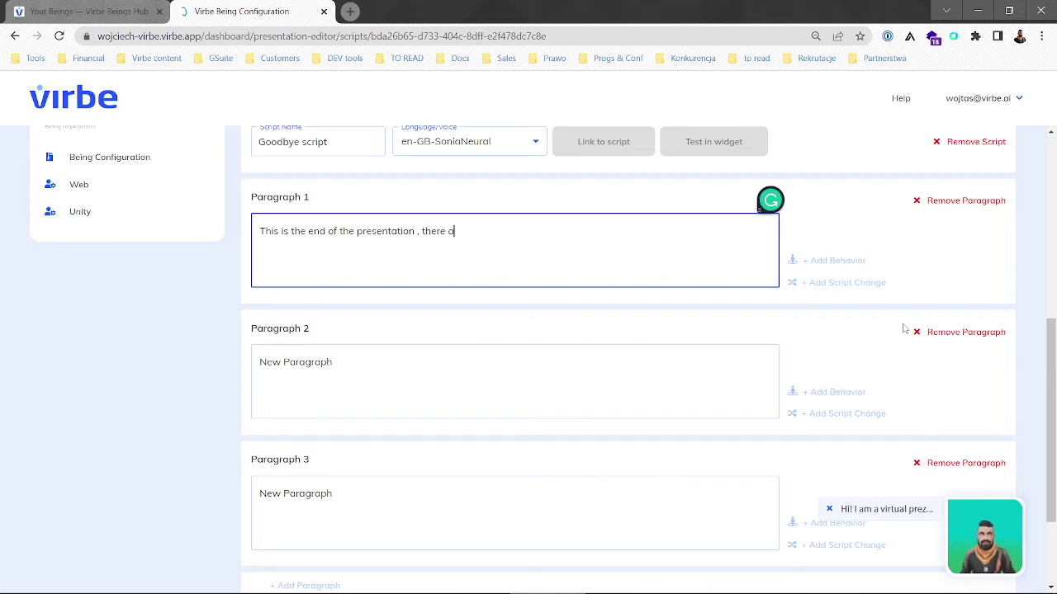
{"action": "type", "text": "re fe"}
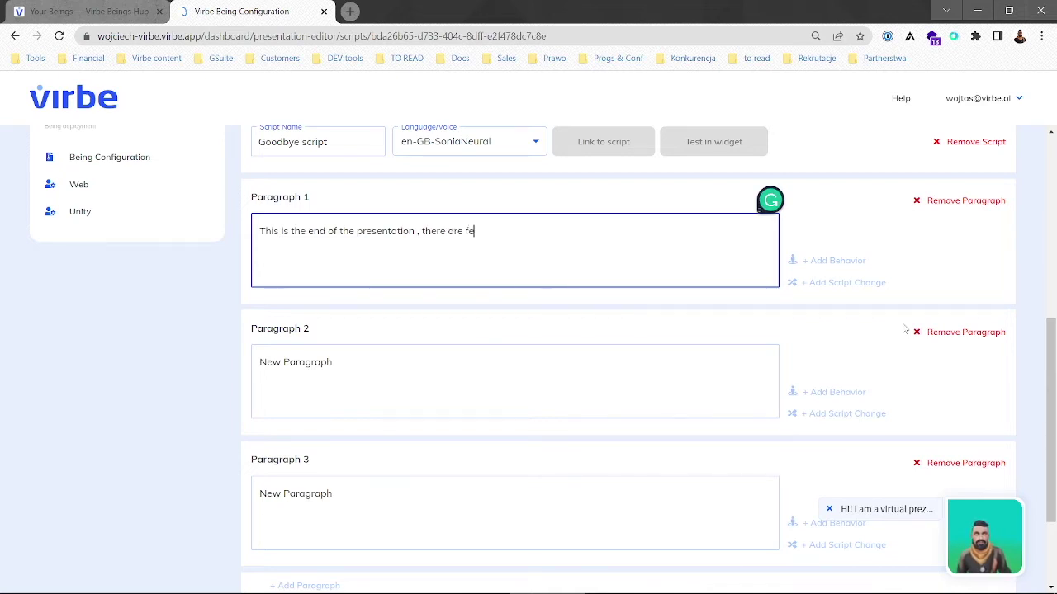
{"action": "type", "text": "w last slides to sho"}
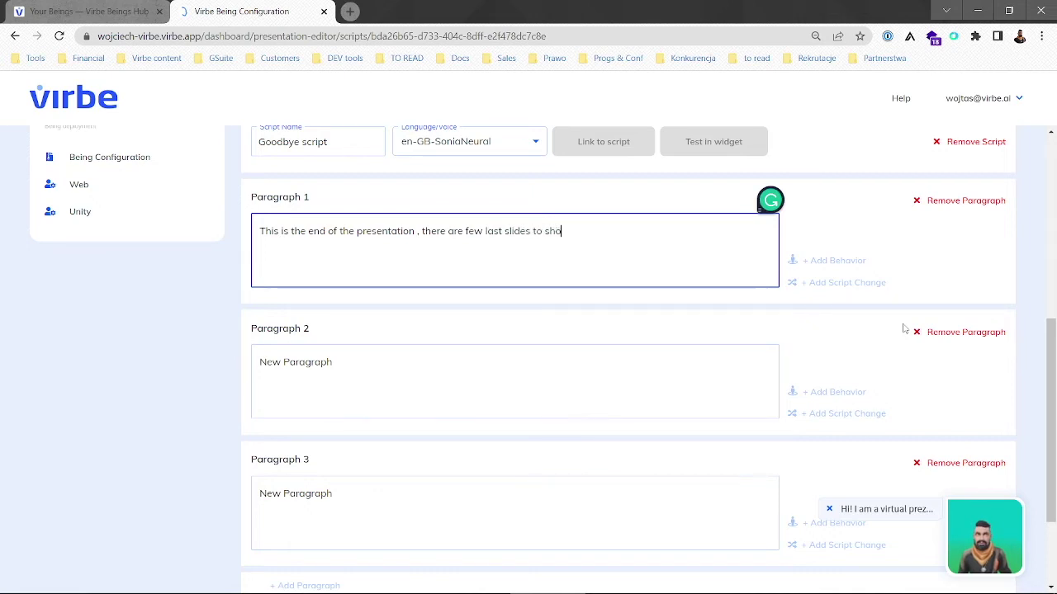
{"action": "type", "text": "w."}
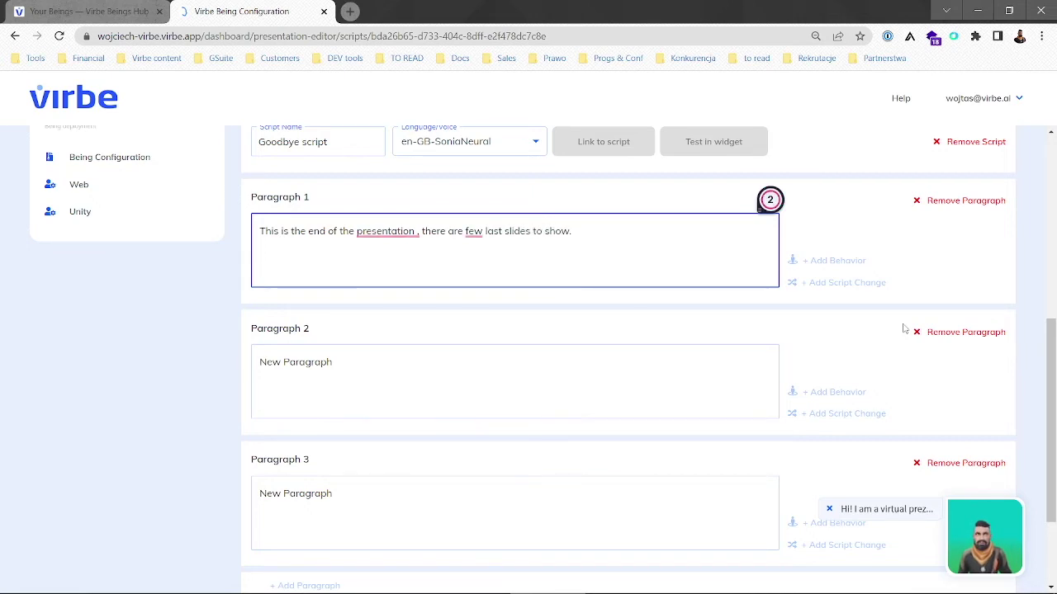